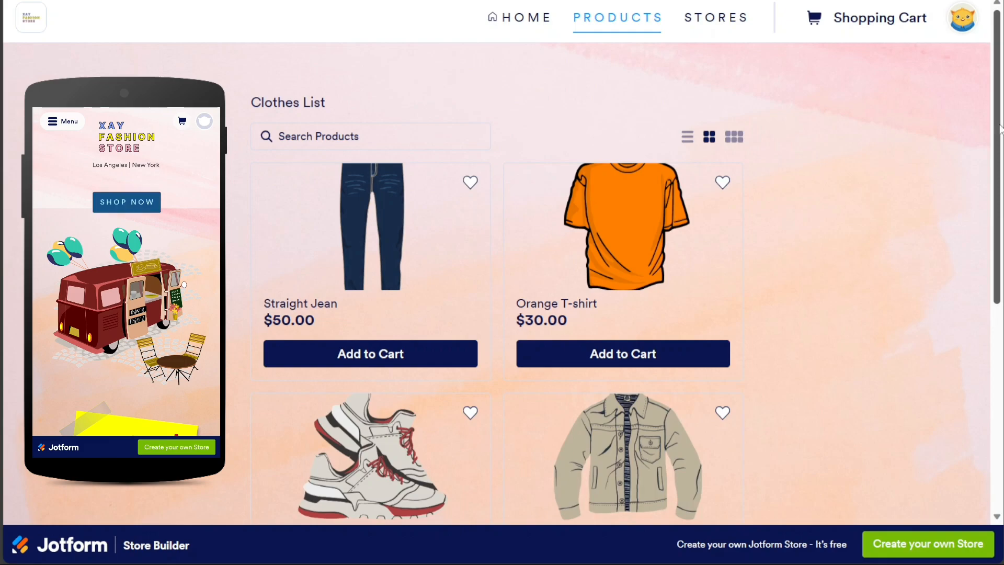
- Mark the Hat and the Sneaker as favorites in the store preview
drag(999, 126, 988, 309)
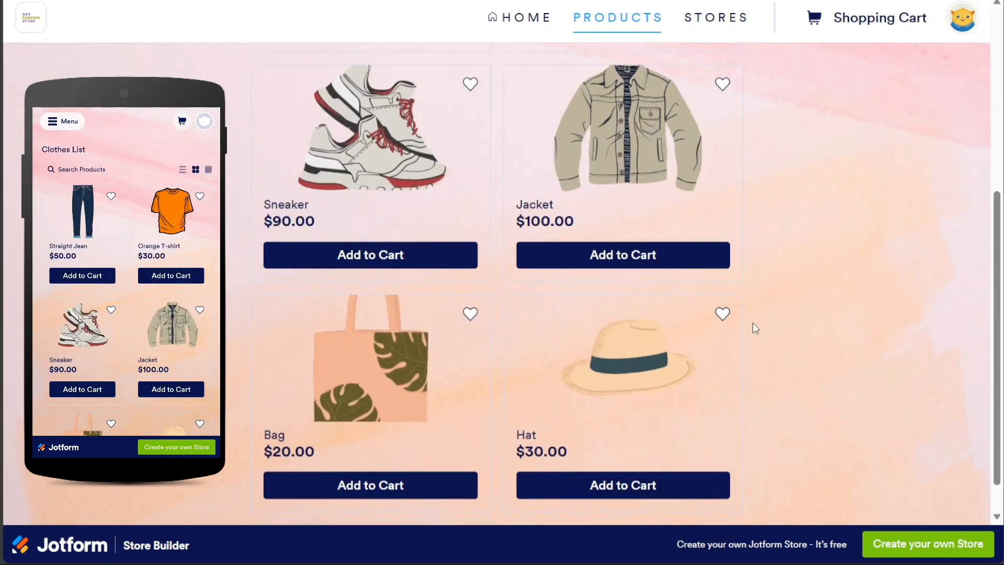
click(723, 316)
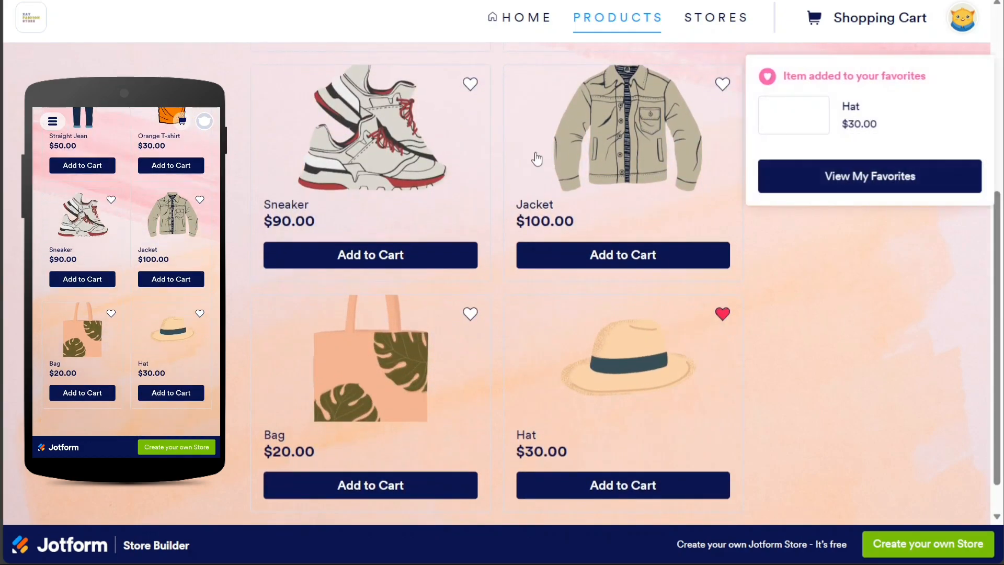
click(470, 86)
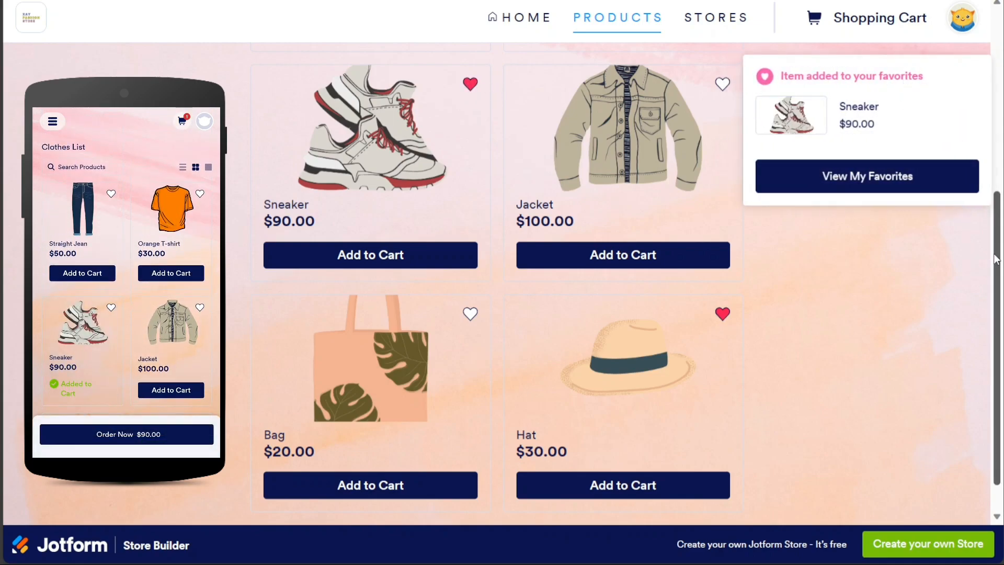
- Add the Straight Jean to the cart, review the shopping cart, and leave preview
scroll(462, 339, up, 5)
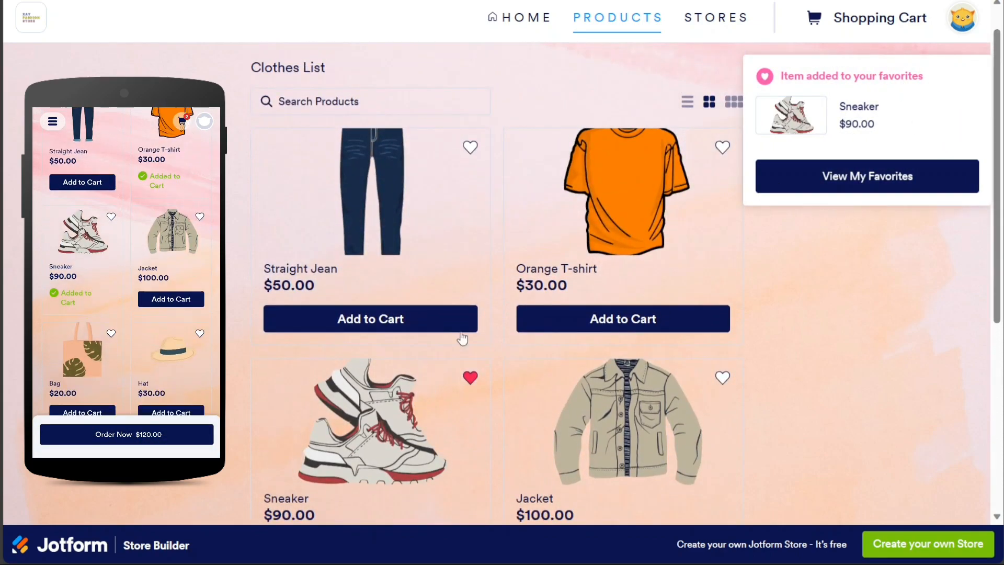
click(392, 320)
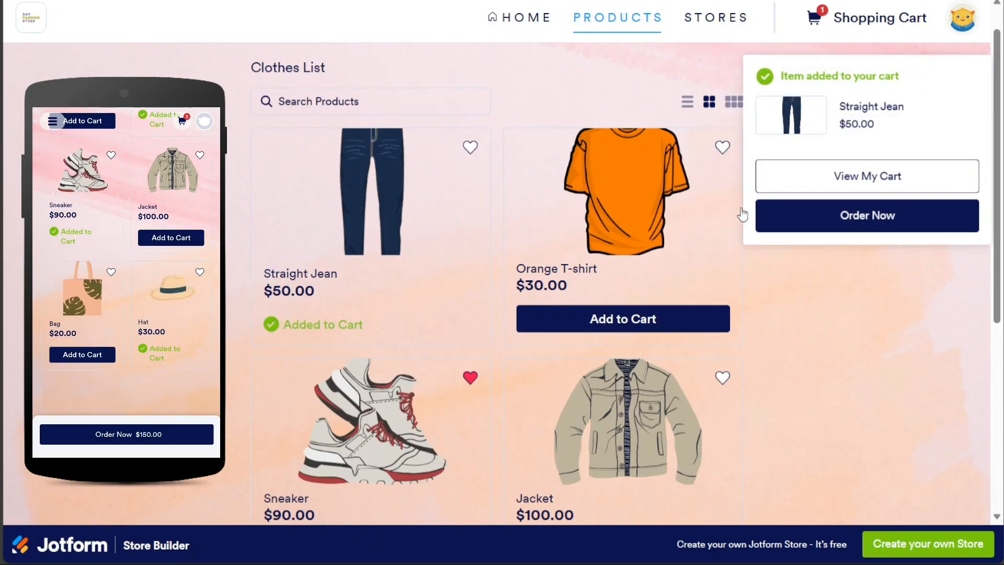
click(877, 25)
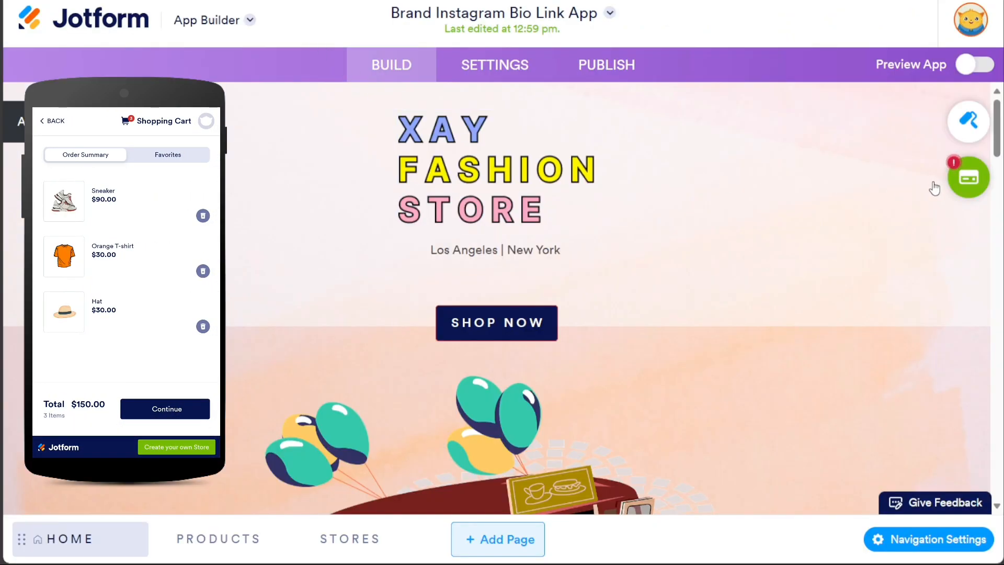
click(982, 186)
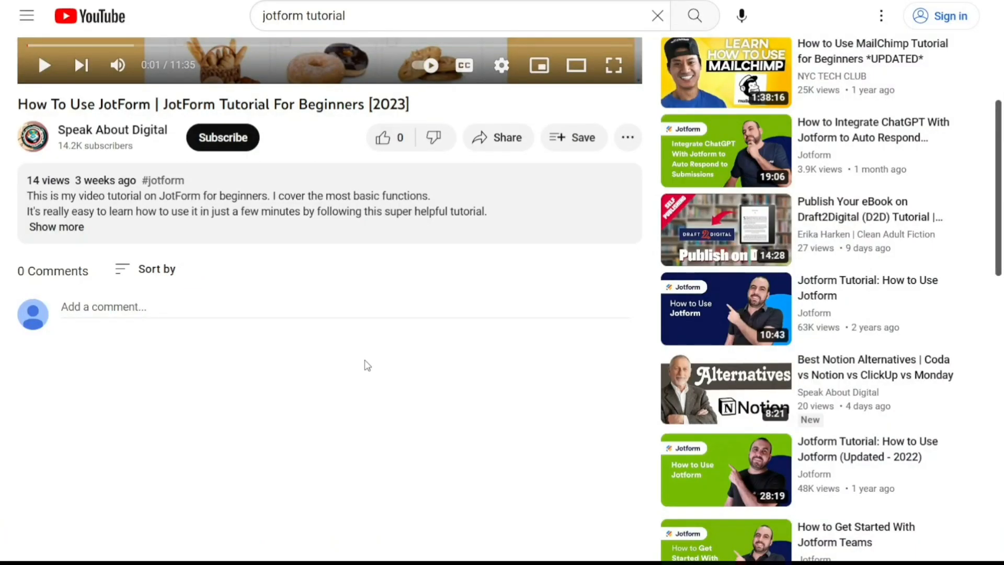
- Expand the tutorial's description and follow its bit.ly Jotform sign-up link
click(66, 226)
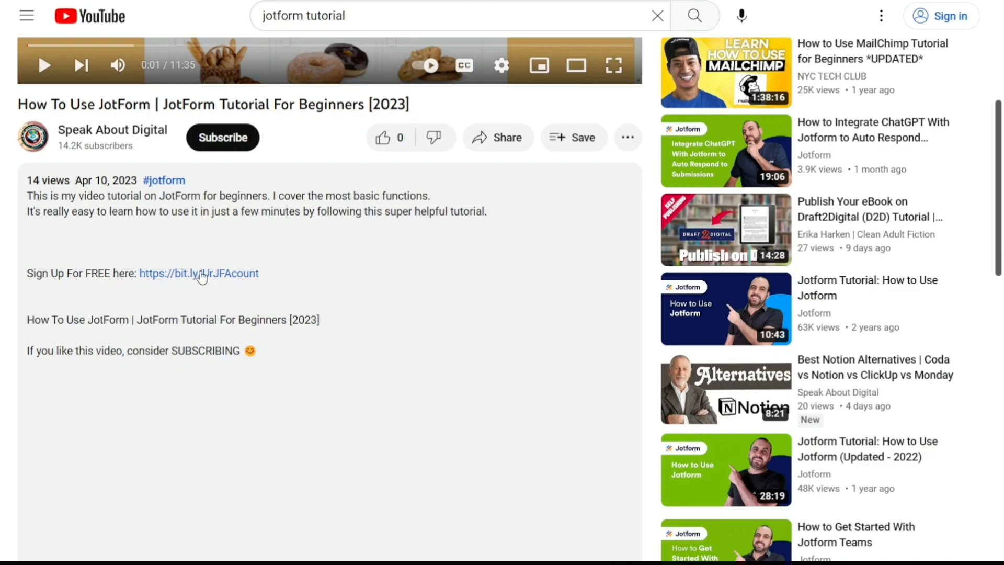
click(202, 275)
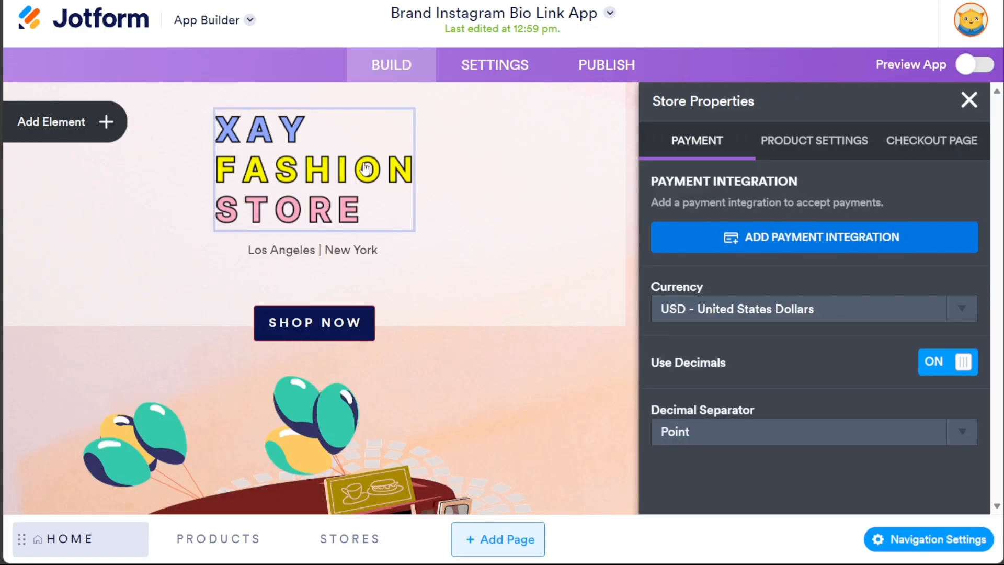
click(835, 245)
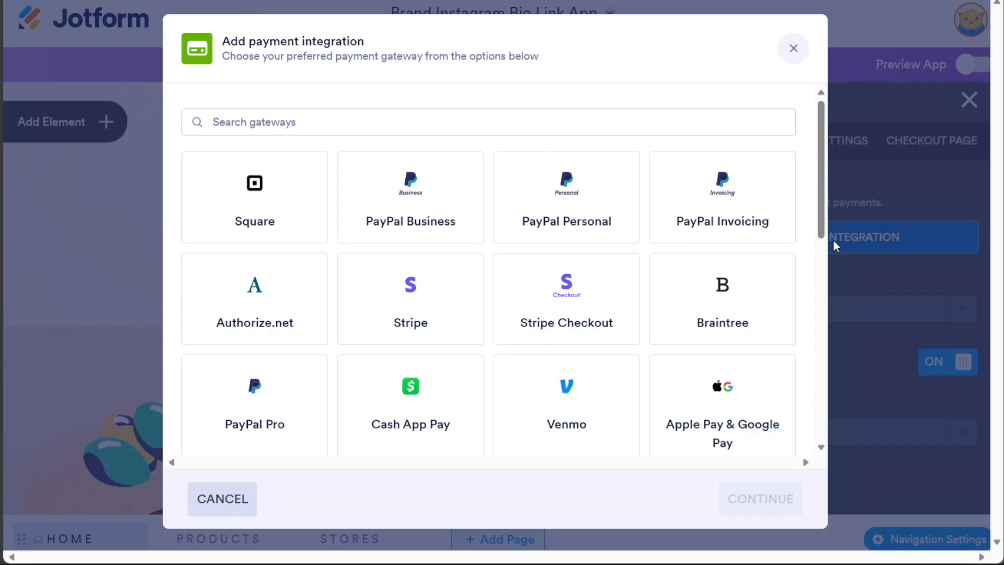
drag(824, 223, 791, 429)
scroll(792, 340, up, 10)
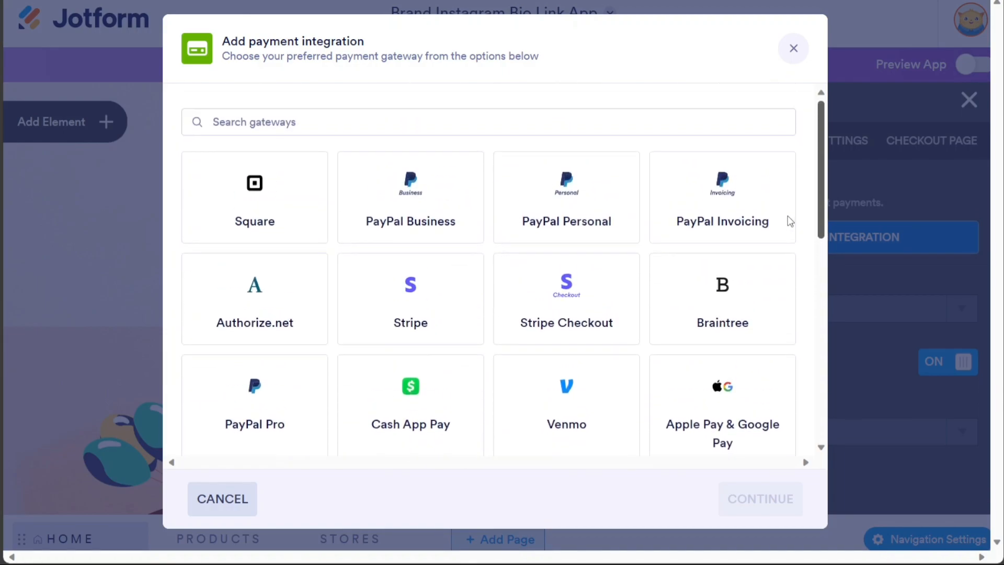
click(401, 274)
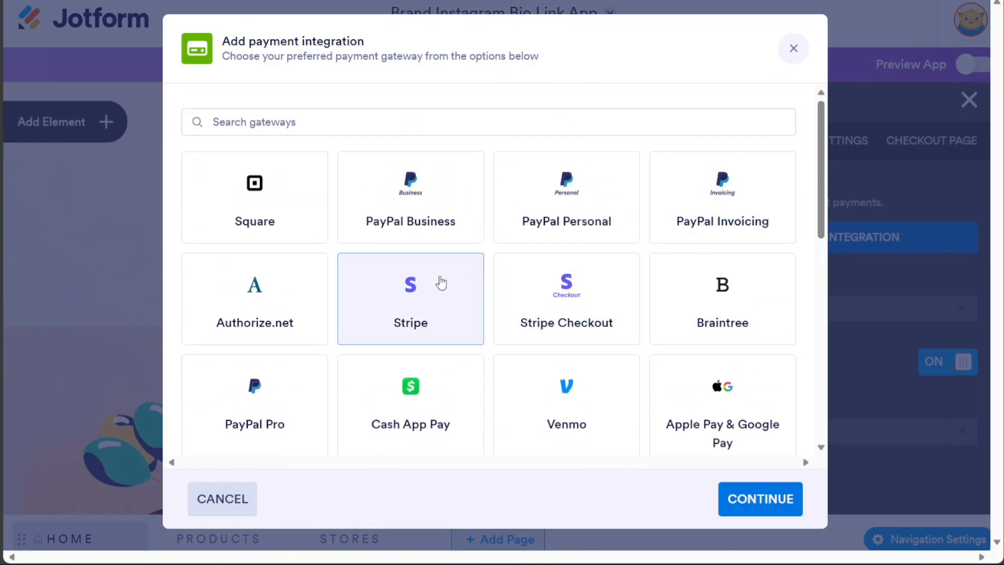
click(781, 496)
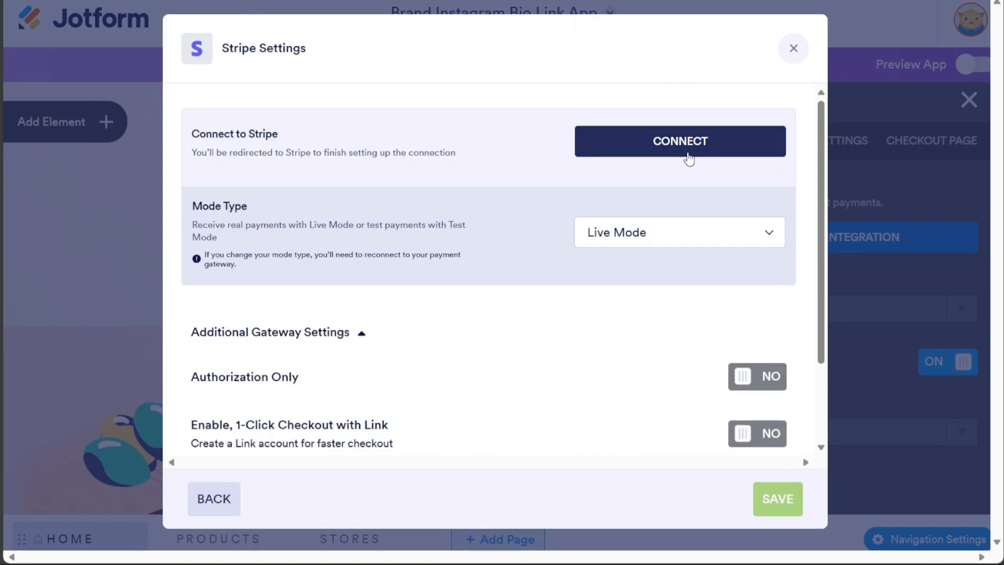
click(793, 50)
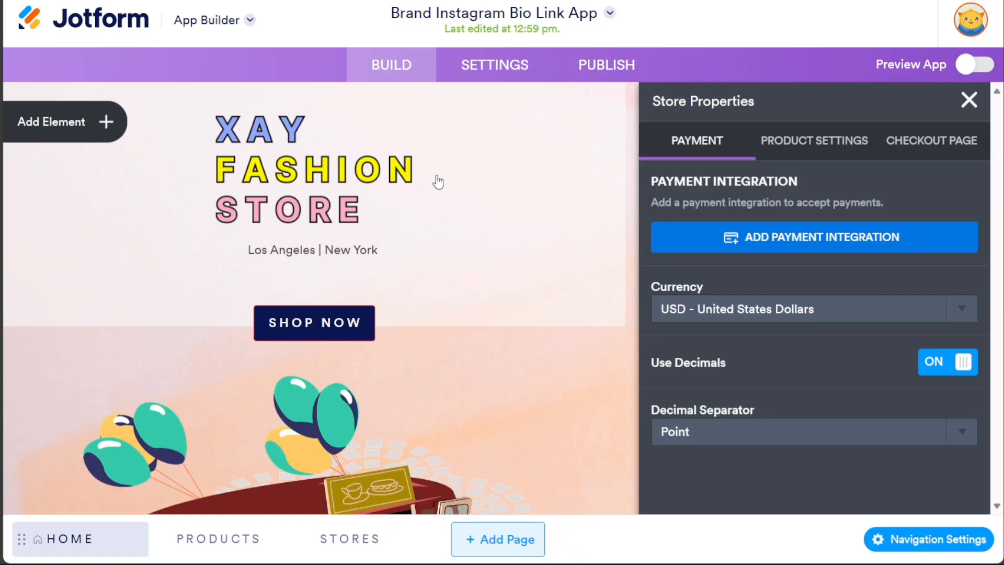
- Inspect the XAY header logo and food-truck image settings, then close the Image Properties panel
click(362, 159)
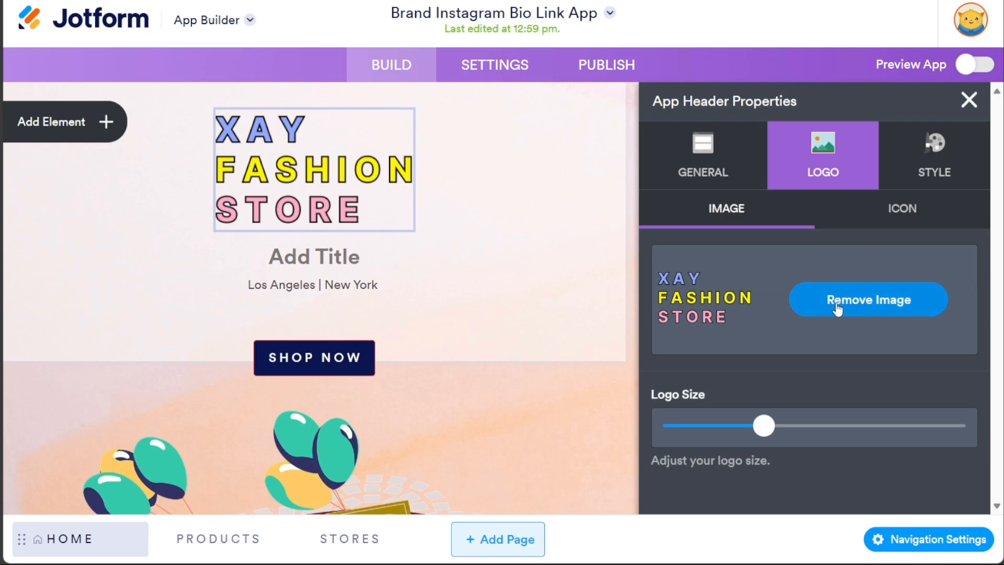
click(382, 426)
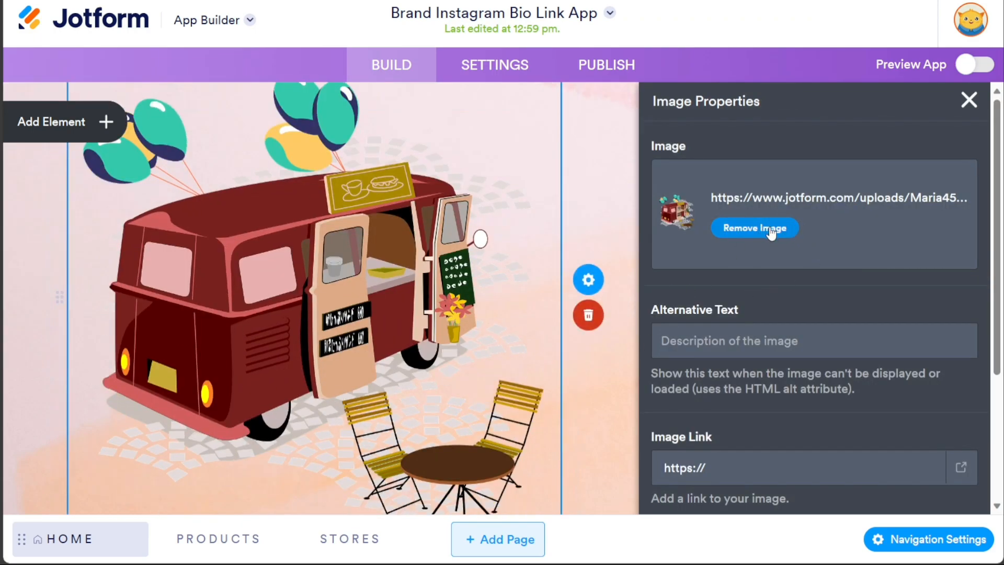
click(969, 100)
drag(998, 173, 998, 250)
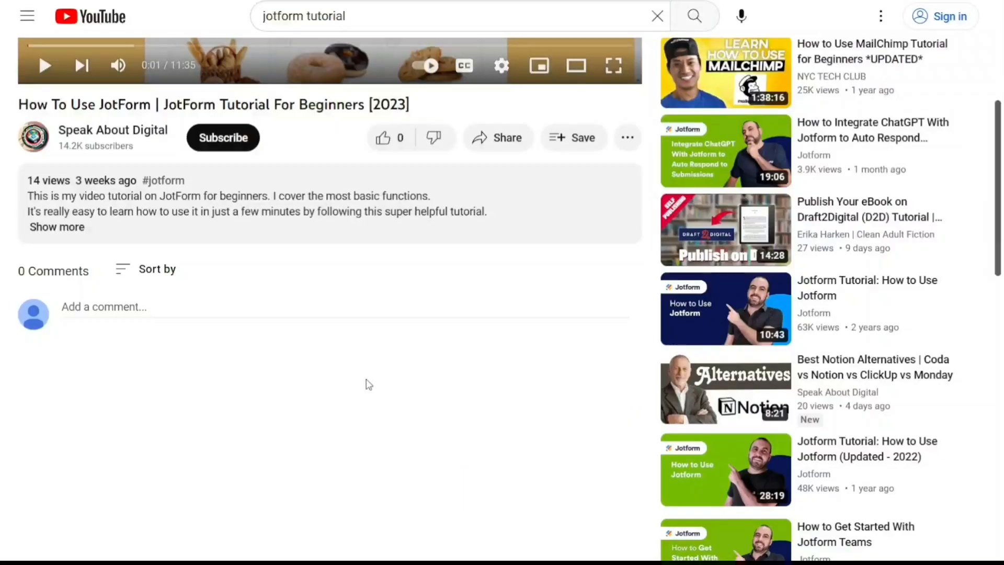
- Expand the 'How To Use JotForm' video description to reveal the sign-up link
click(68, 229)
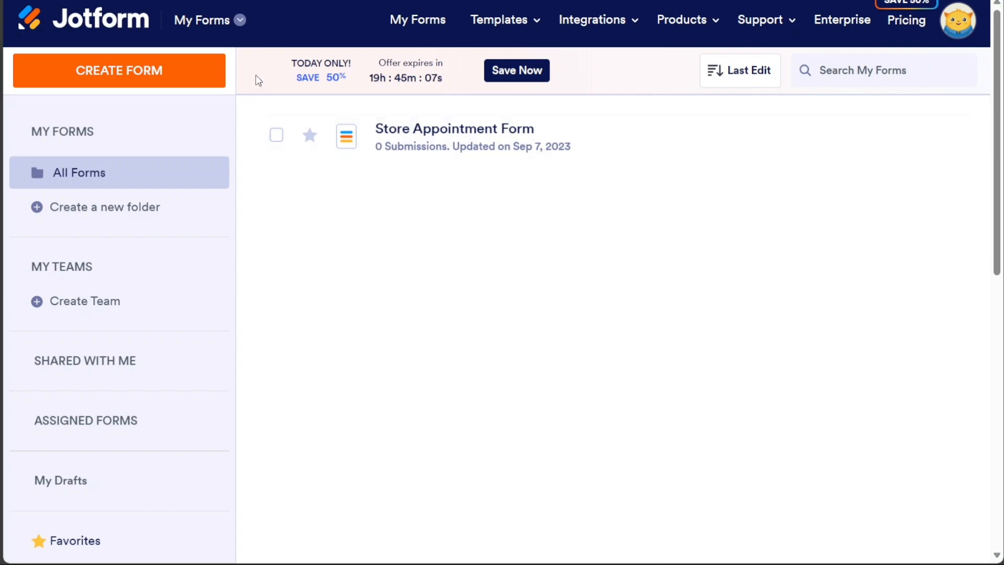
- Switch from My Forms to the My Apps dashboard and start a new app
click(224, 24)
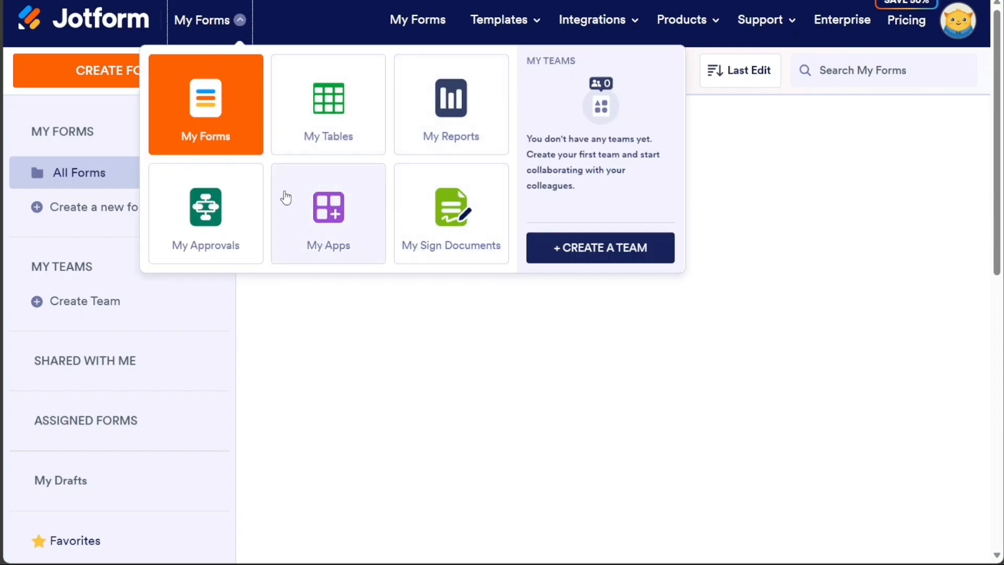
click(329, 235)
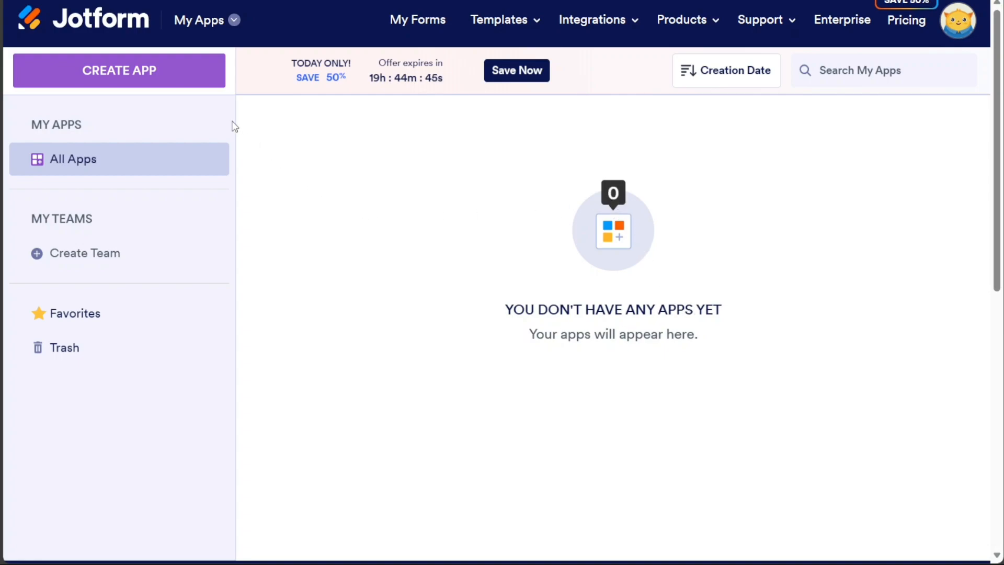
click(159, 77)
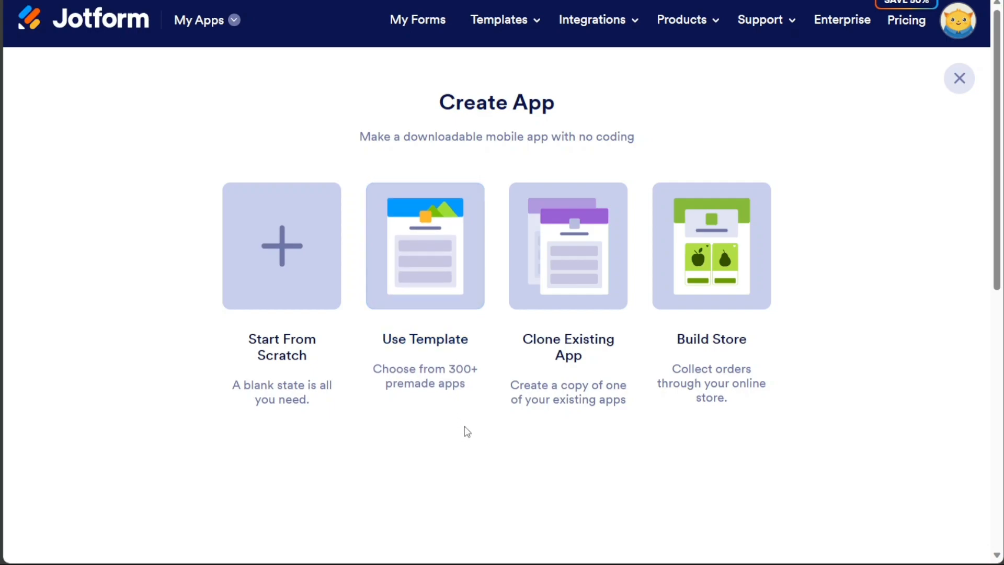
- Choose Use Template and browse All Categories to the Social Bio Link app templates
click(437, 286)
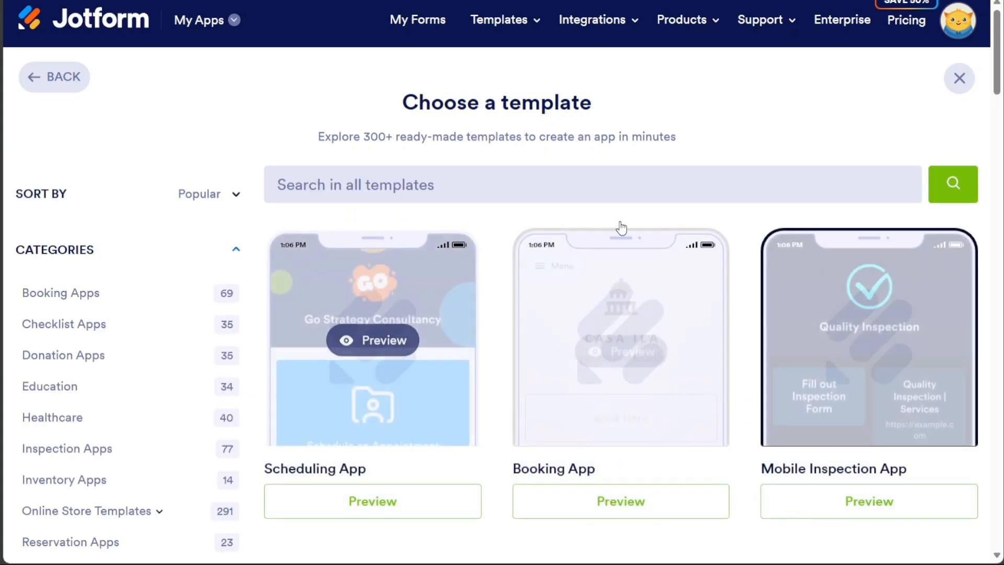
drag(998, 86, 999, 119)
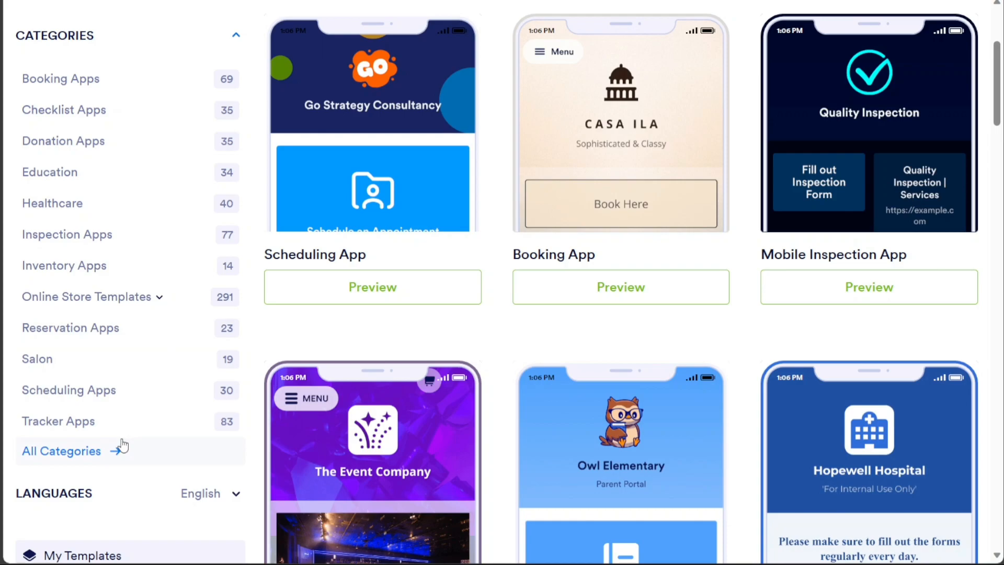
click(92, 460)
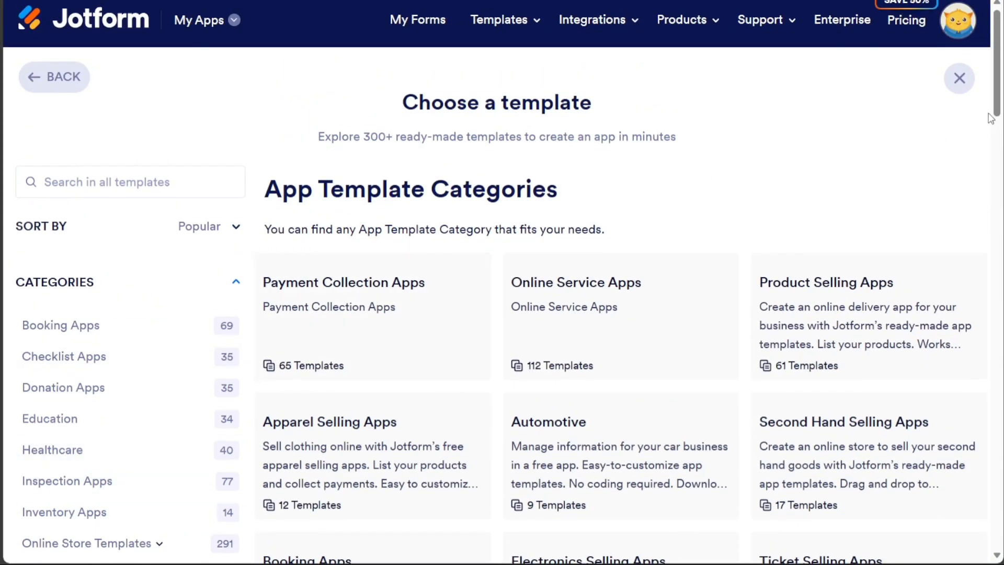
drag(990, 119, 963, 443)
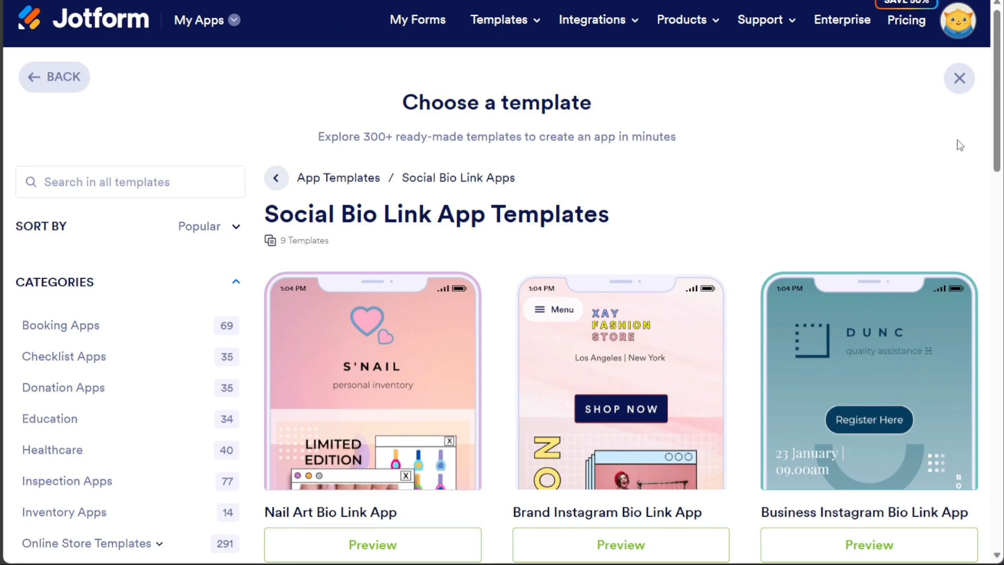
drag(999, 138, 1000, 229)
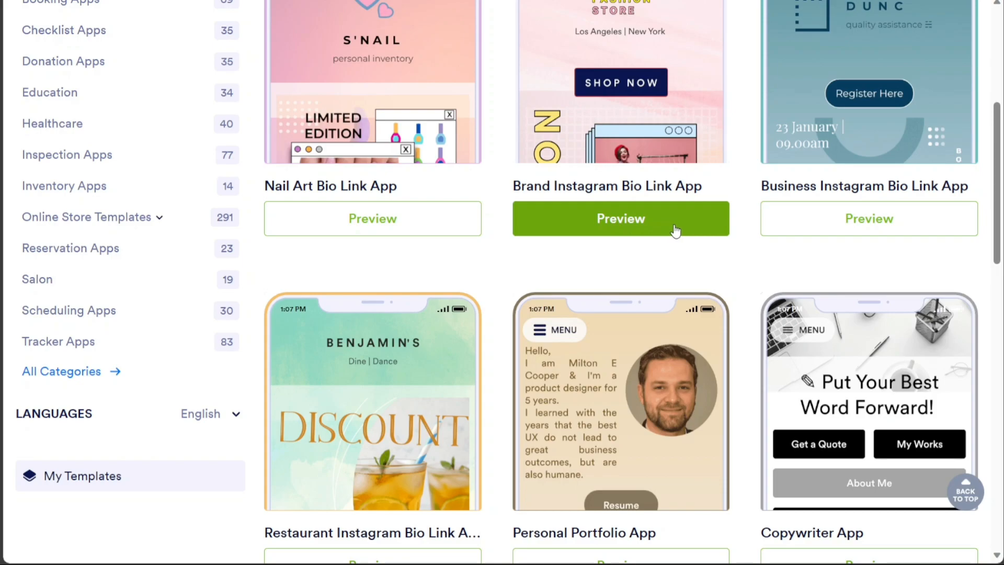
- Preview the Brand Instagram Bio Link template at desktop size, view its Products page, and use it
click(619, 229)
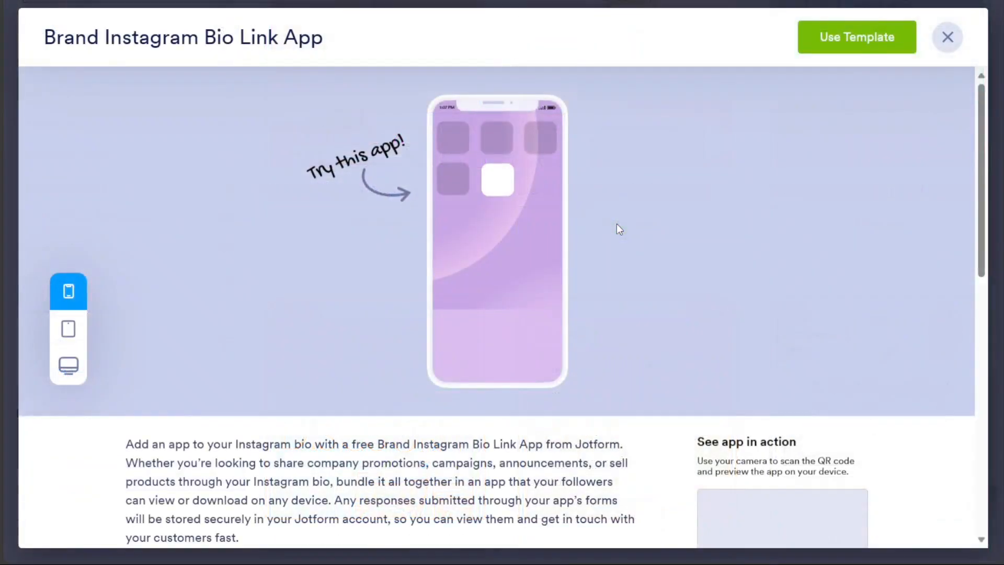
click(69, 365)
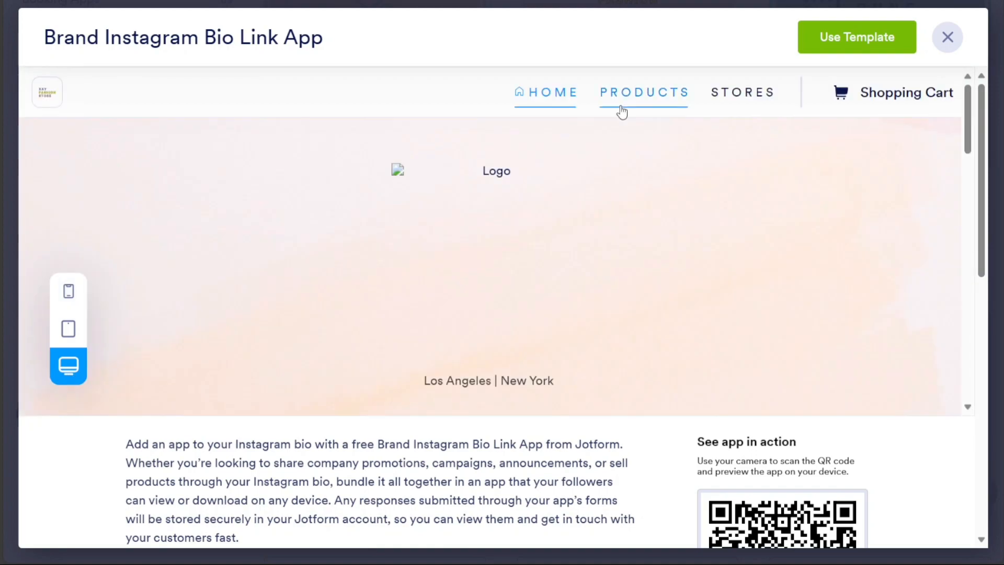
click(621, 112)
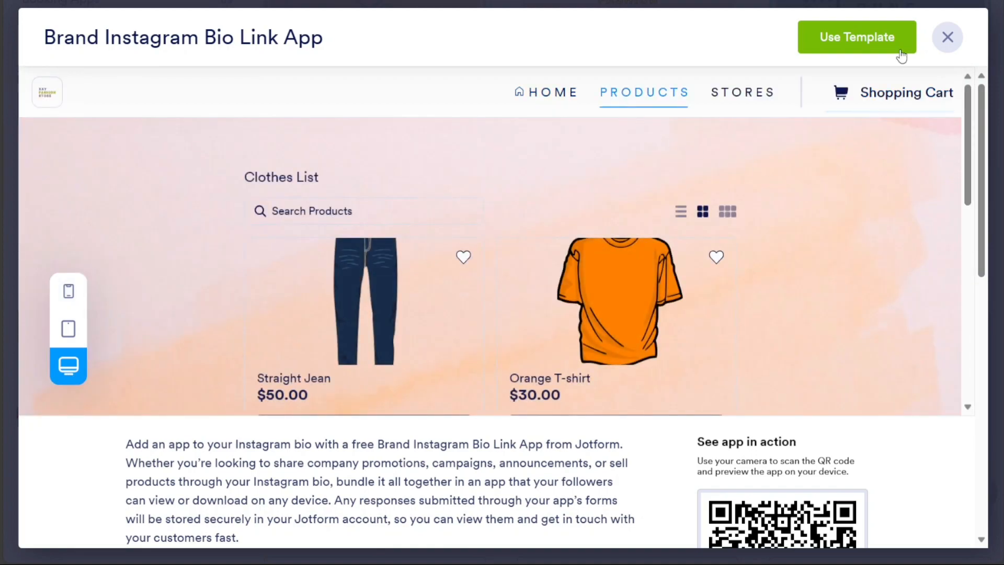
click(842, 43)
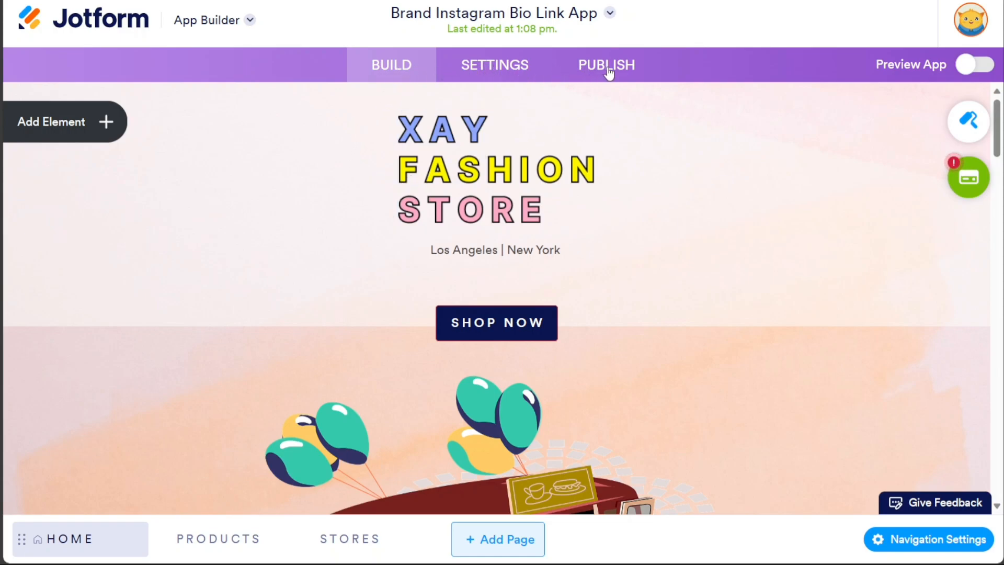
click(517, 78)
click(404, 72)
drag(998, 148, 942, 335)
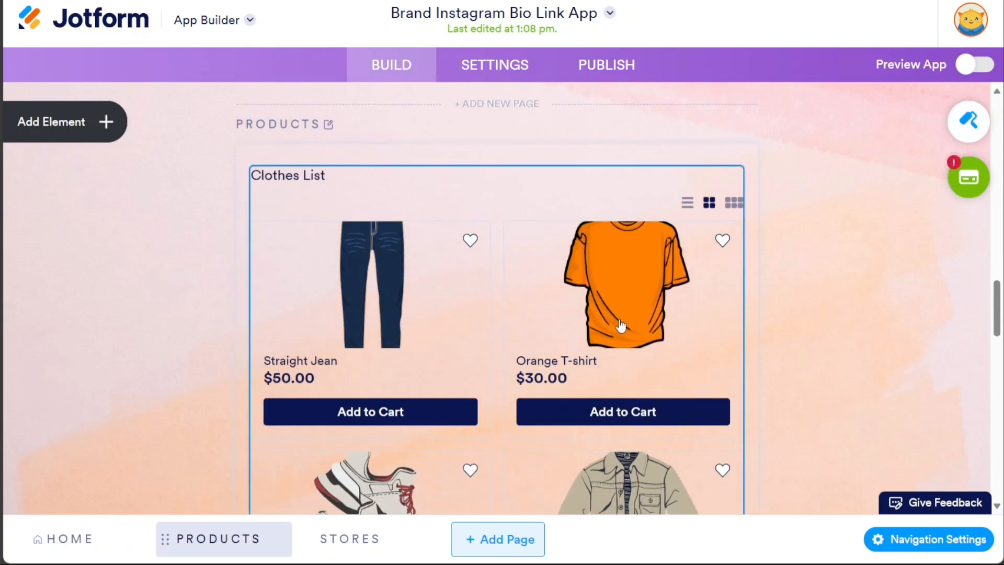
click(638, 306)
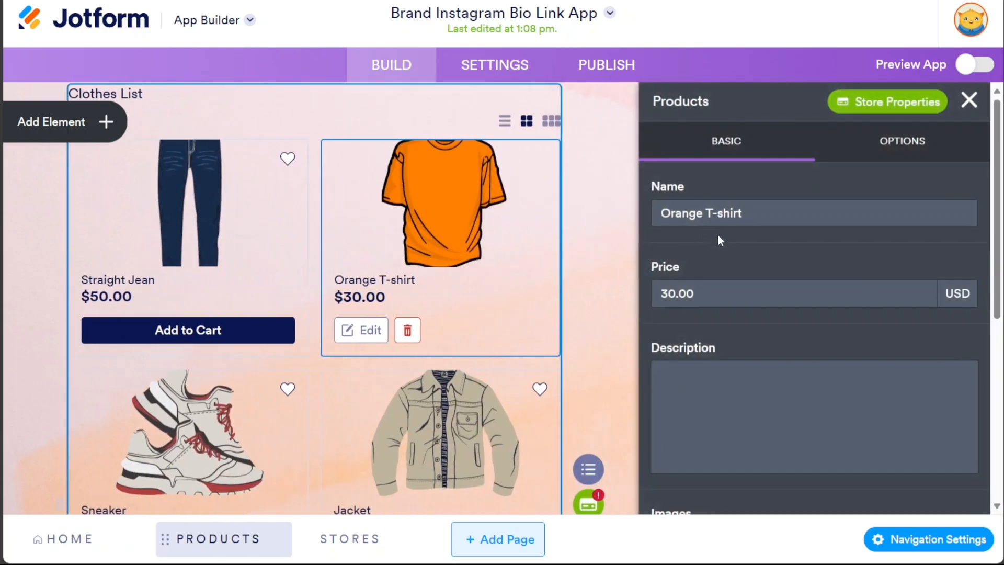
scroll(820, 334, down, 4)
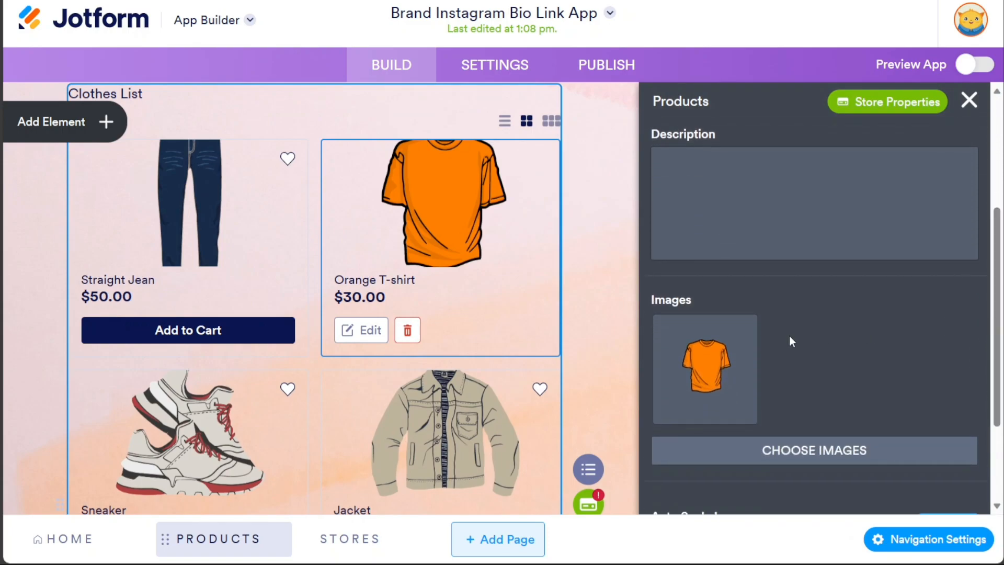
click(970, 102)
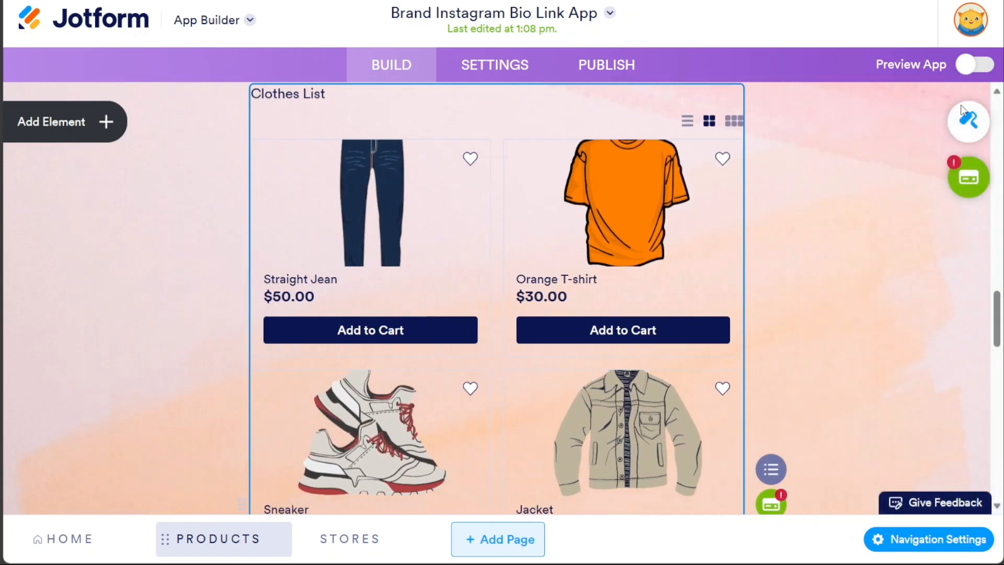
mouse_move(997, 316)
mouse_down()
mouse_move(997, 119)
mouse_move(997, 304)
mouse_up()
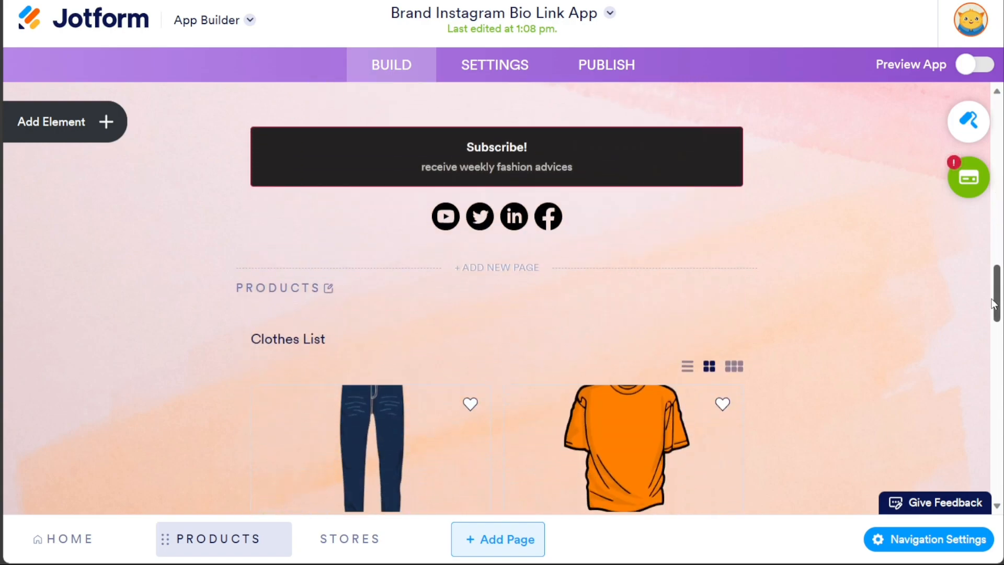
click(514, 269)
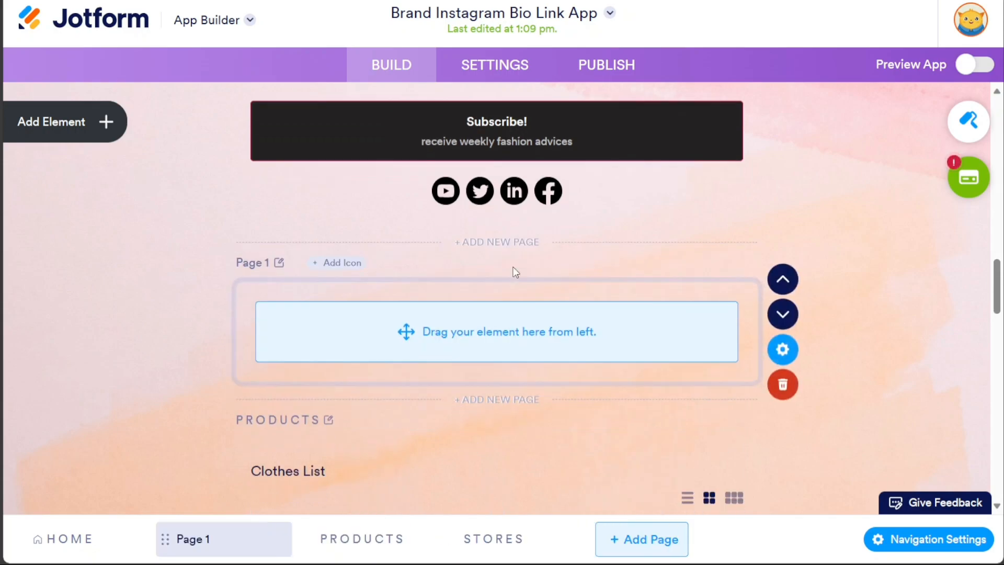
click(784, 387)
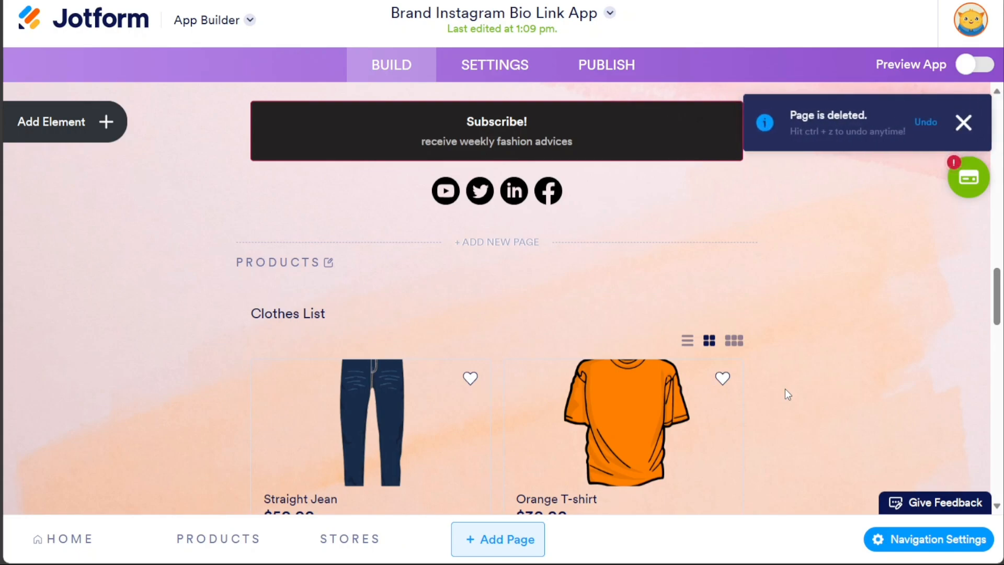
click(503, 549)
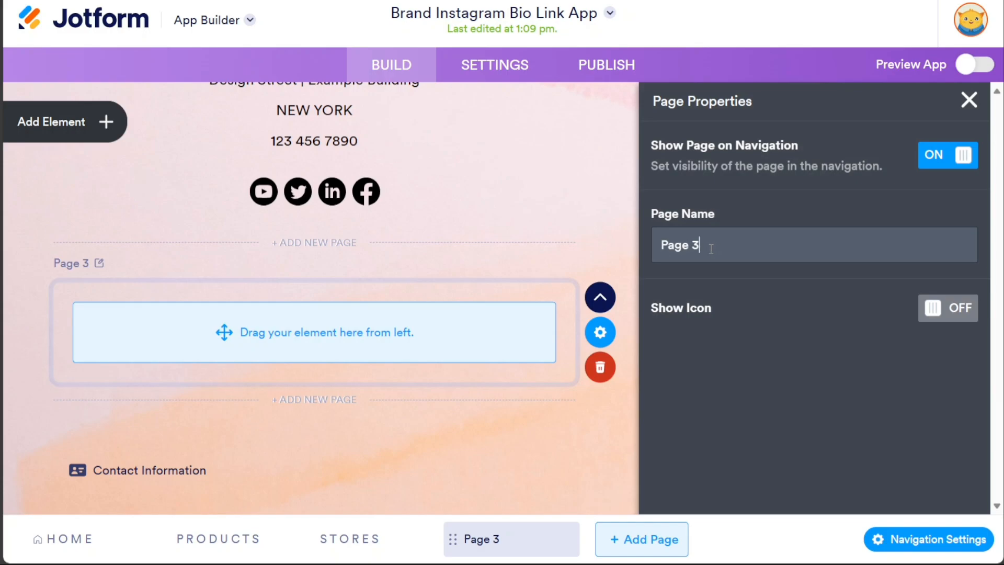
drag(712, 249, 657, 241)
click(969, 99)
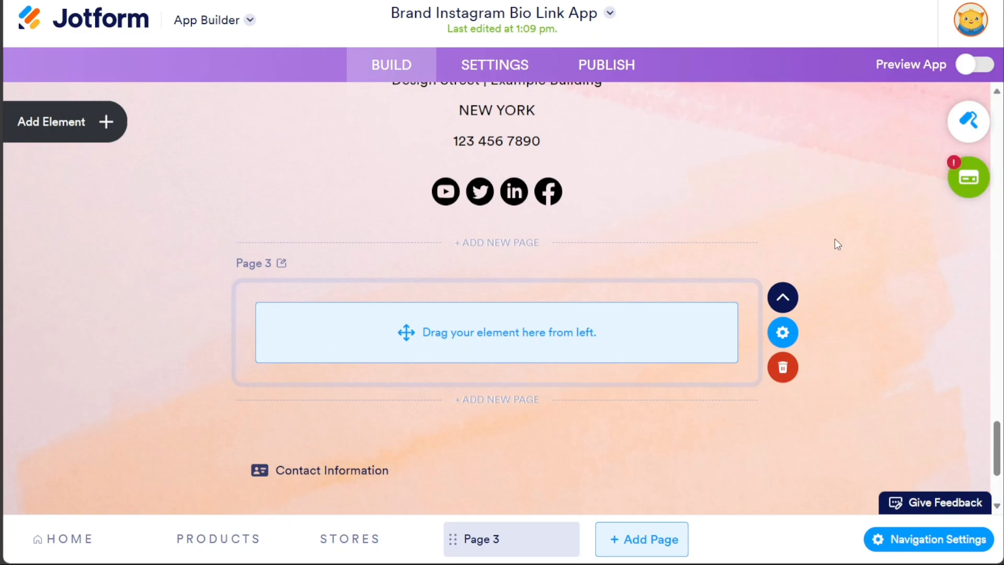
click(800, 367)
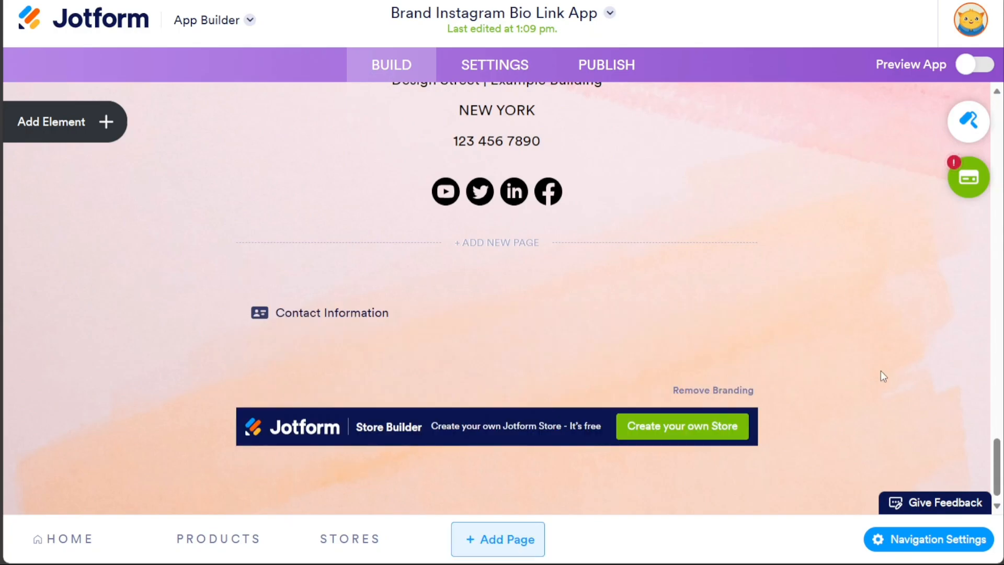
drag(997, 456, 998, 229)
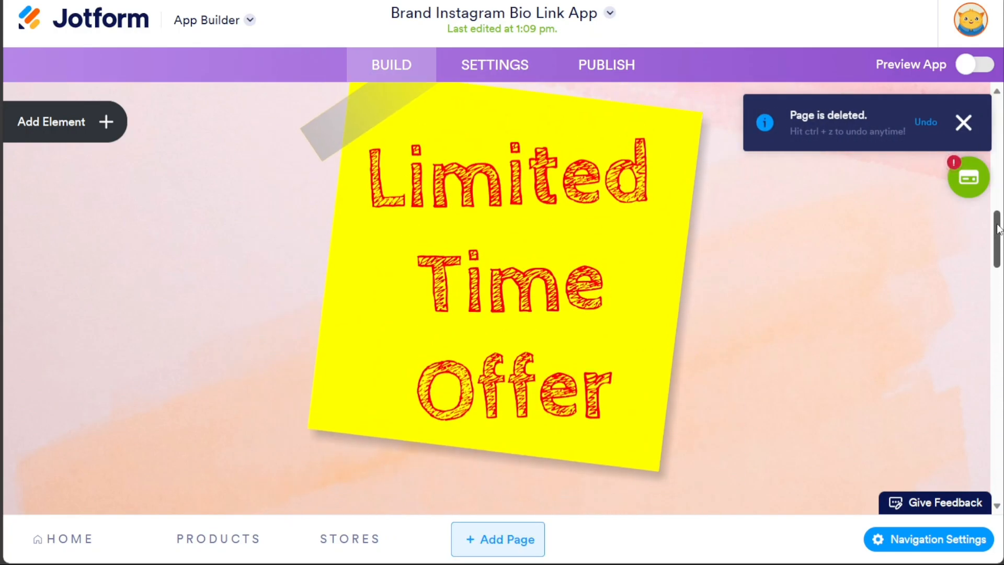
- Check the Limited Time Offer image and SHOP NOW button, then select the XAY FASHION STORE header logo
click(607, 292)
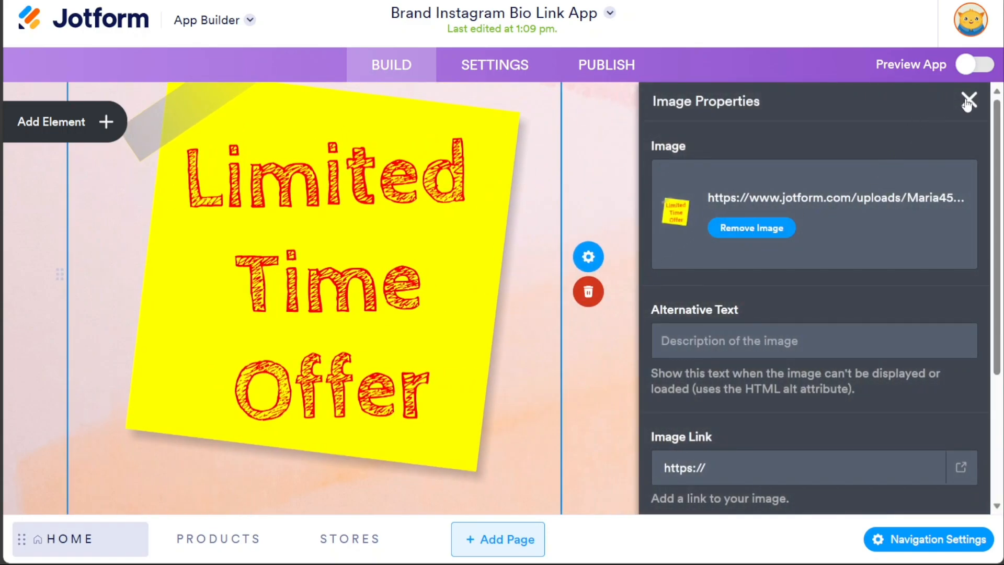
click(969, 101)
drag(999, 230, 985, 106)
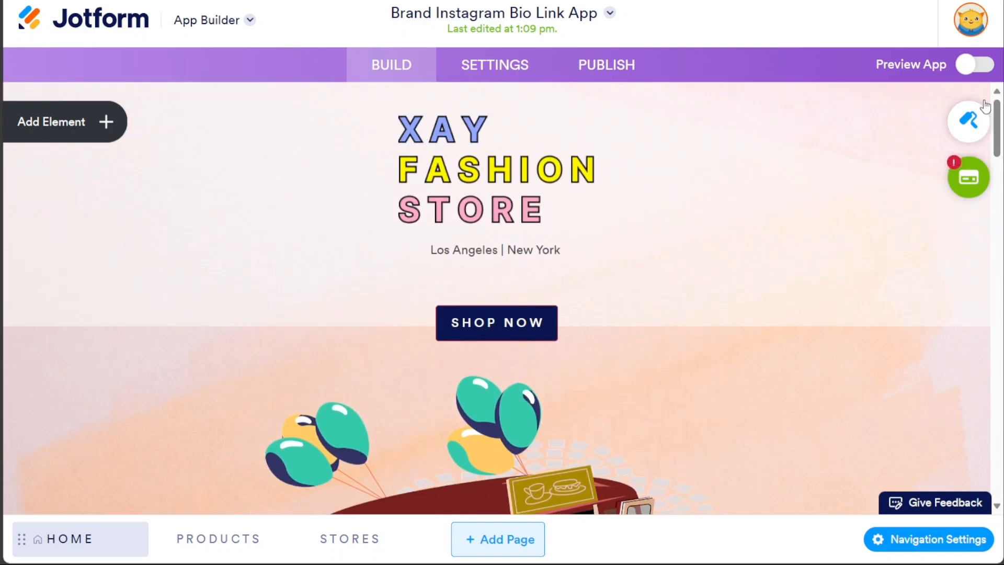
click(510, 319)
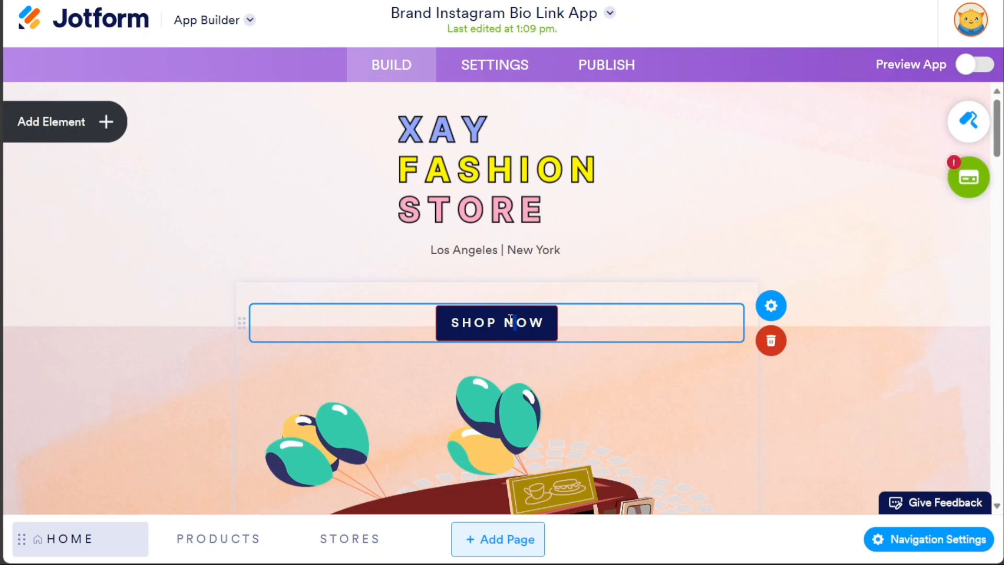
click(477, 192)
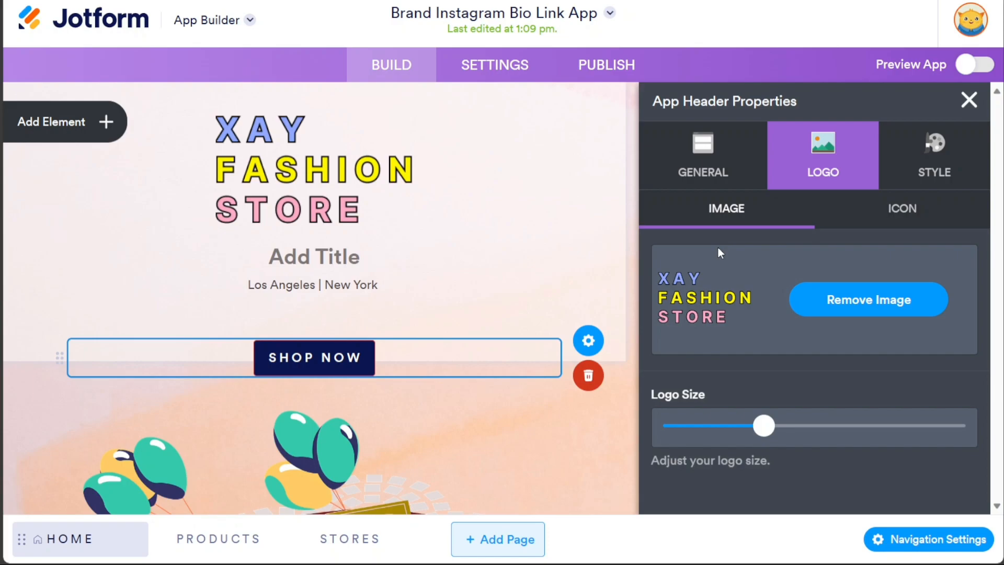
- Try a 'Demo' title in the header's title and description settings, then remove it
click(713, 167)
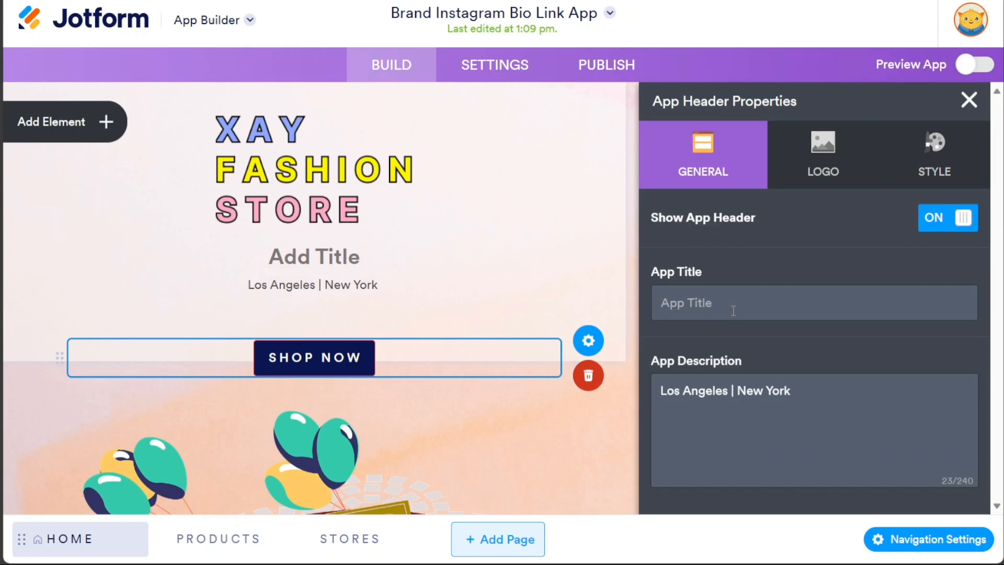
text(Demo)
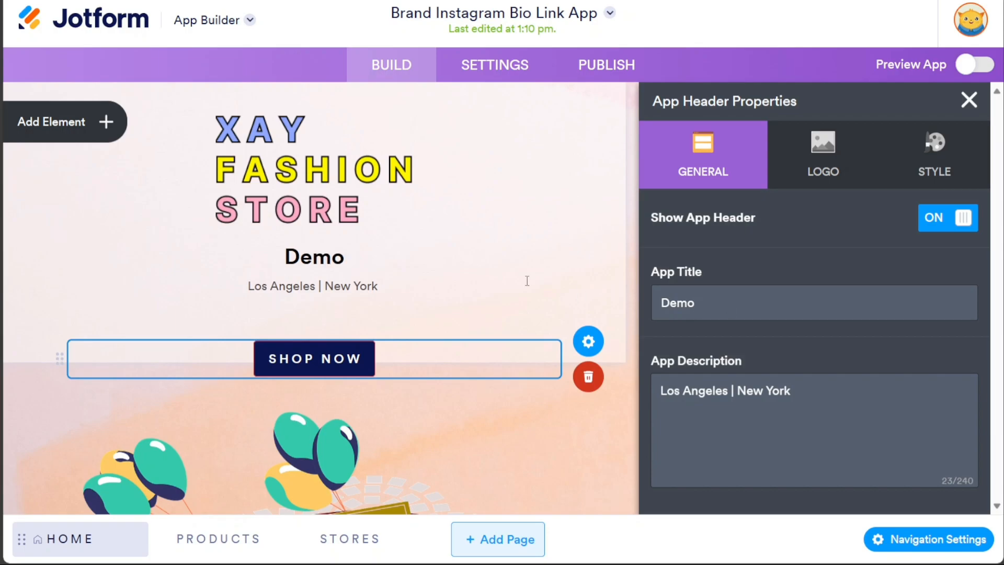
triple_click(736, 409)
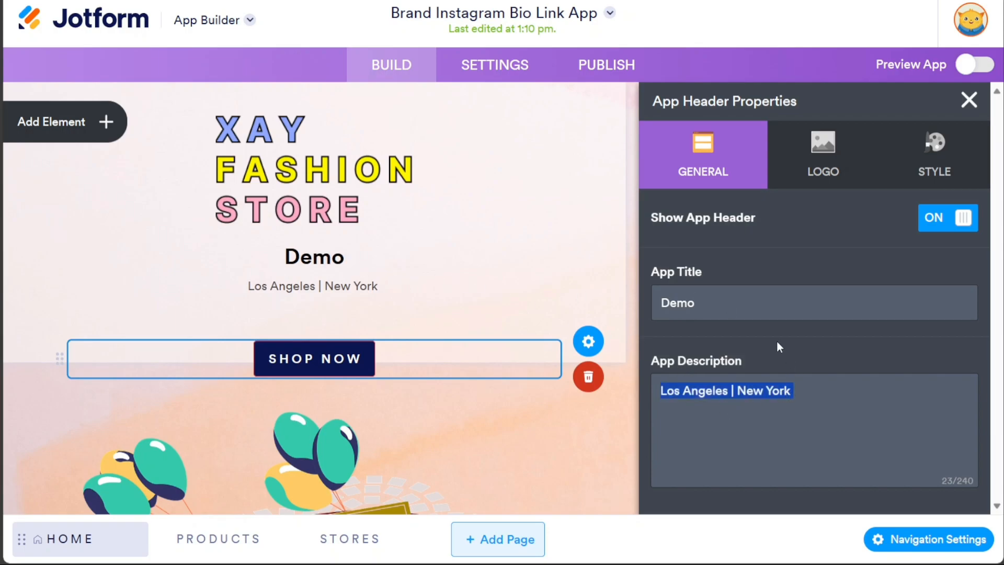
double_click(731, 299)
key(BackSpace)
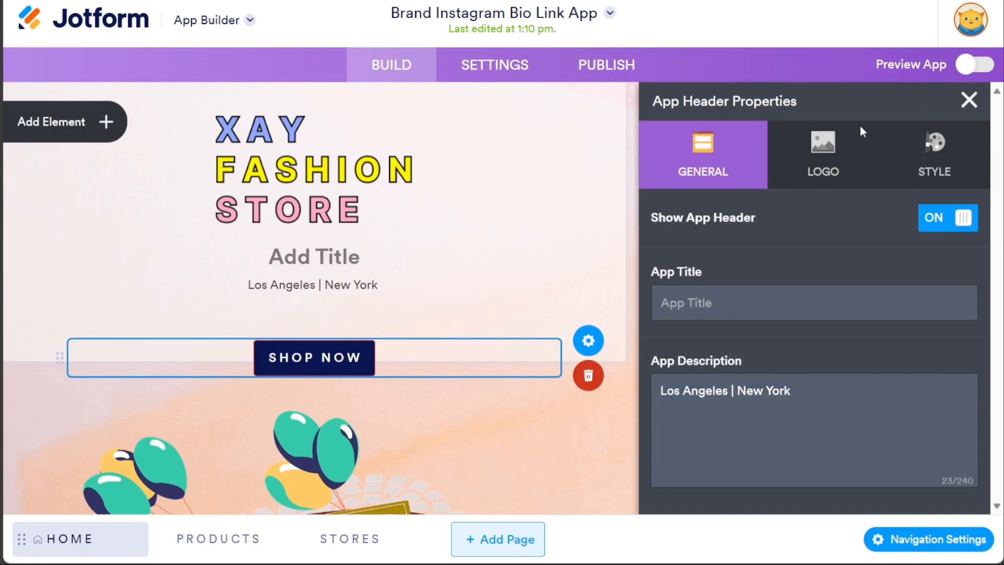
- Shrink the header logo slightly, try right and left alignment, settle on Center, and close
click(846, 150)
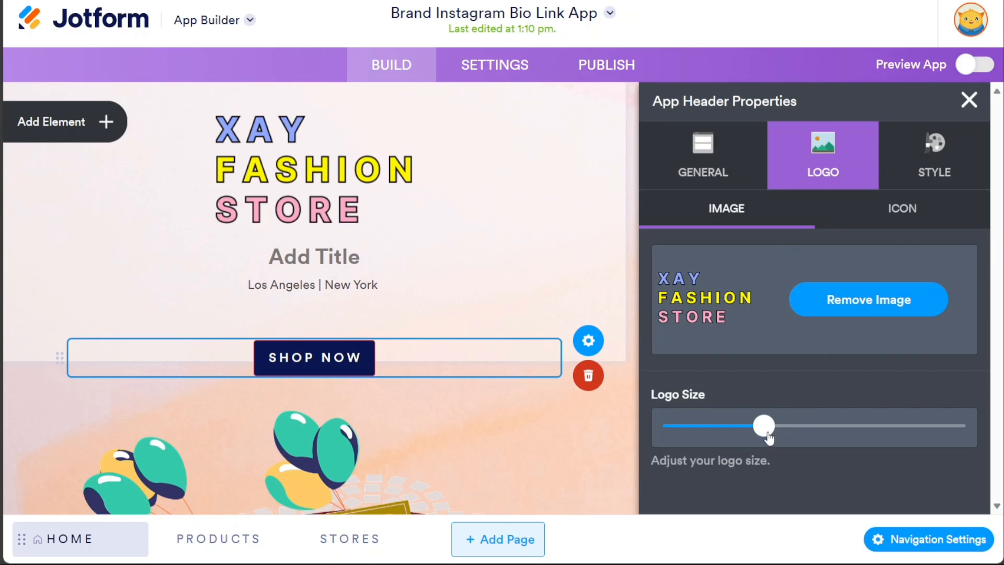
drag(769, 437, 762, 436)
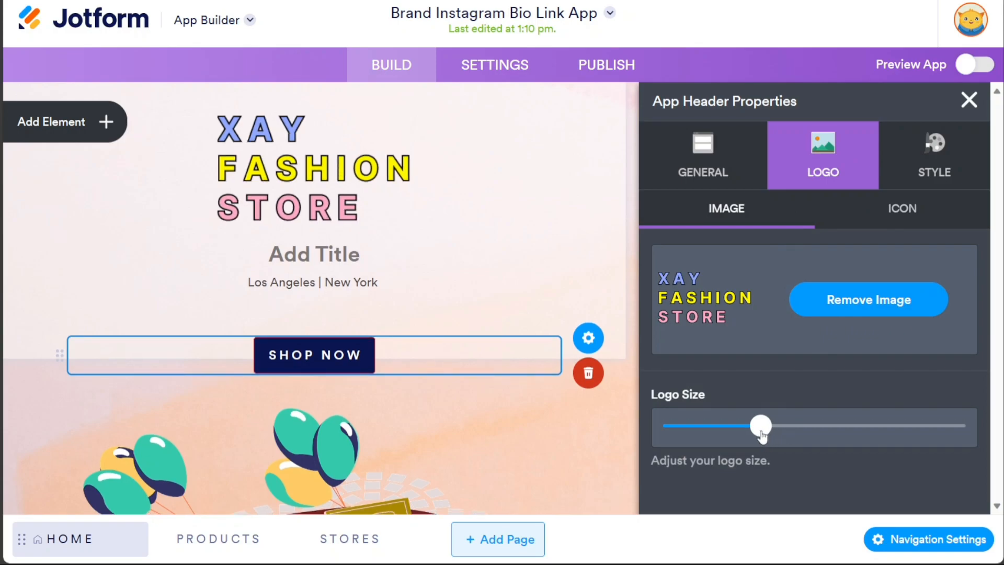
click(933, 174)
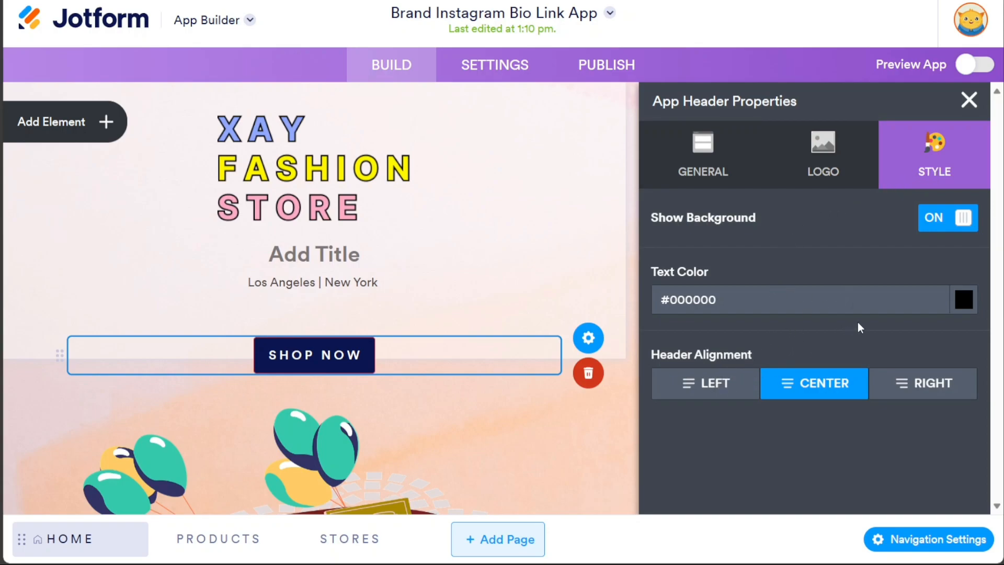
click(917, 386)
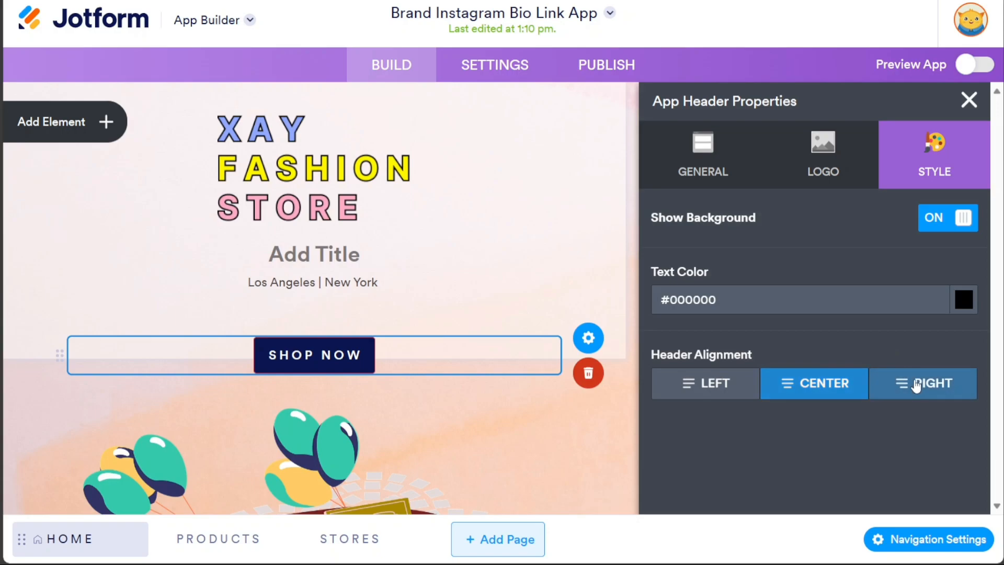
click(724, 387)
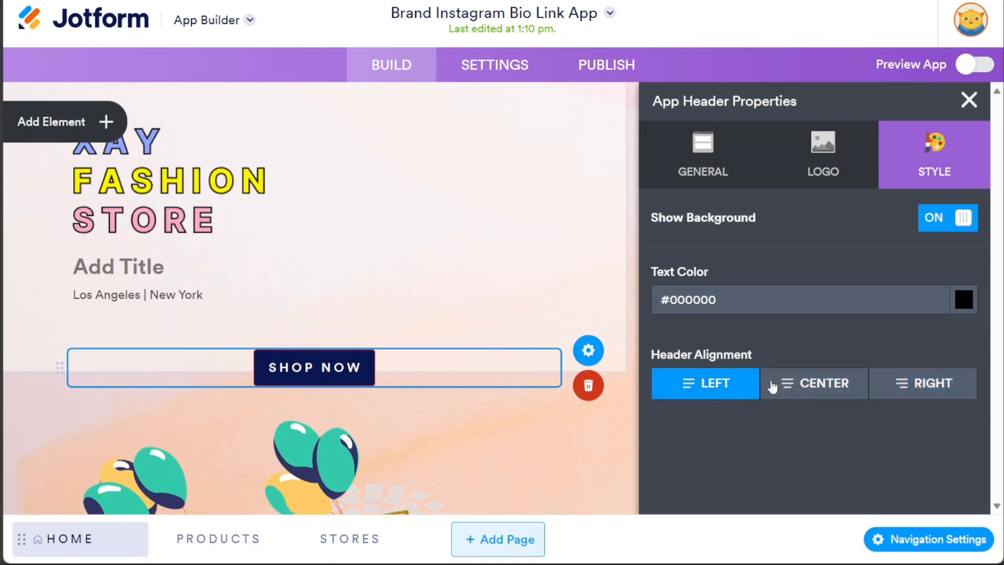
click(802, 387)
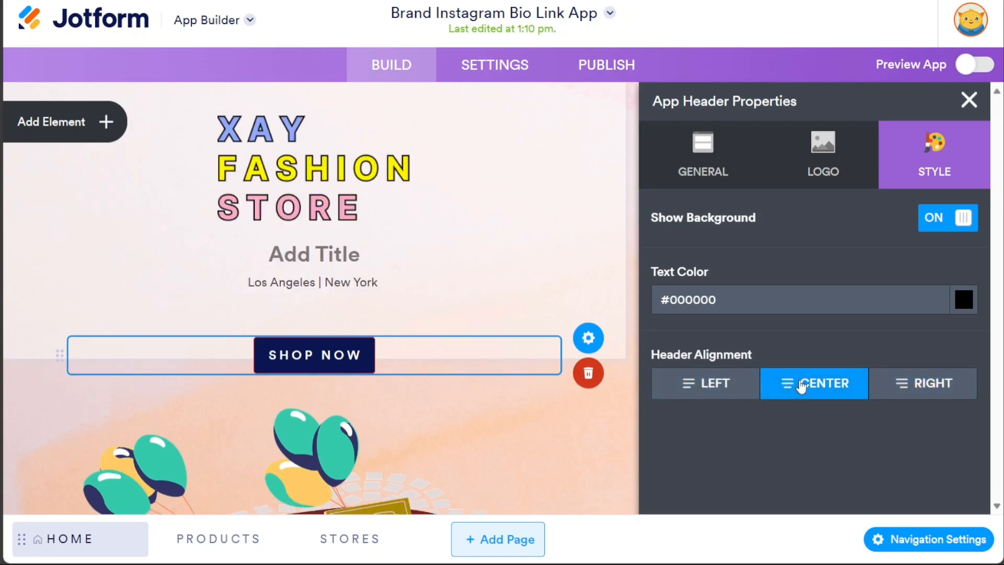
click(968, 100)
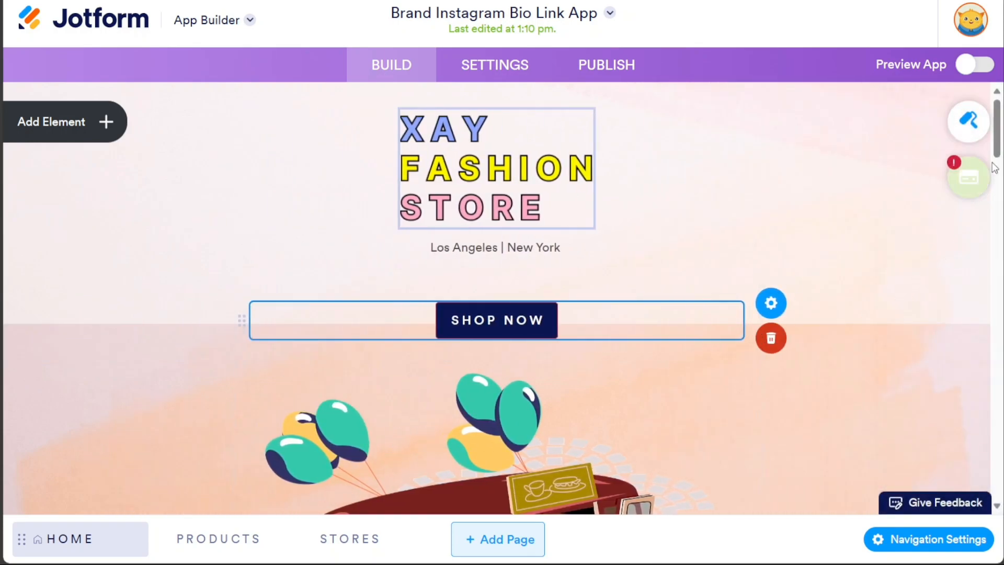
- Browse the Basic and Widgets element lists, close them, and reopen Add Element on Basic
drag(998, 153, 951, 151)
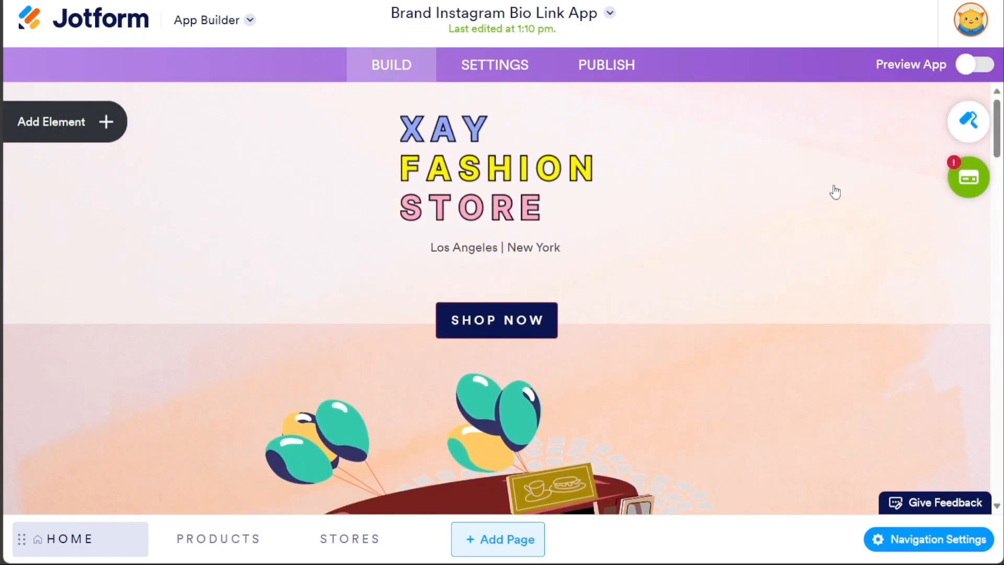
drag(1001, 152, 946, 342)
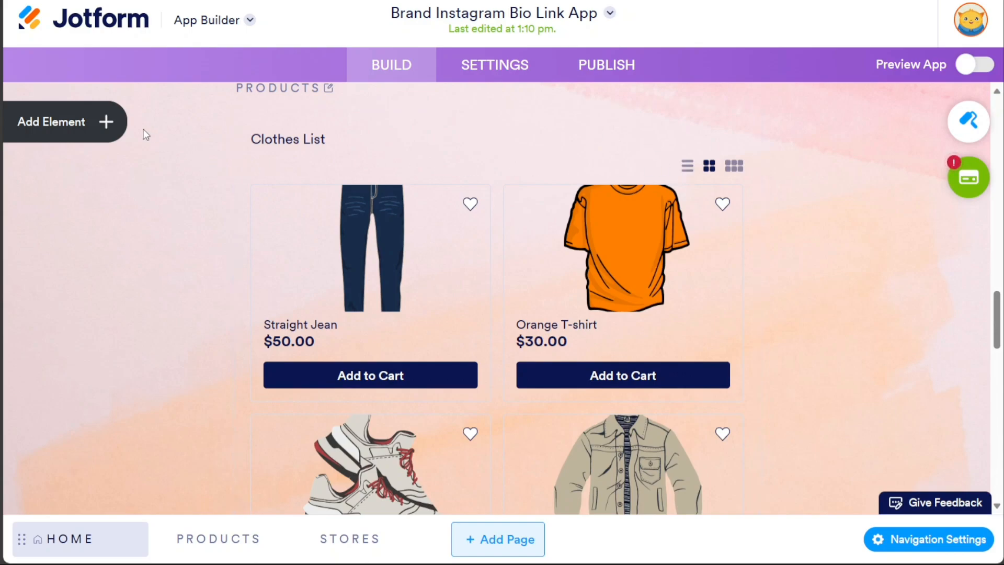
click(107, 122)
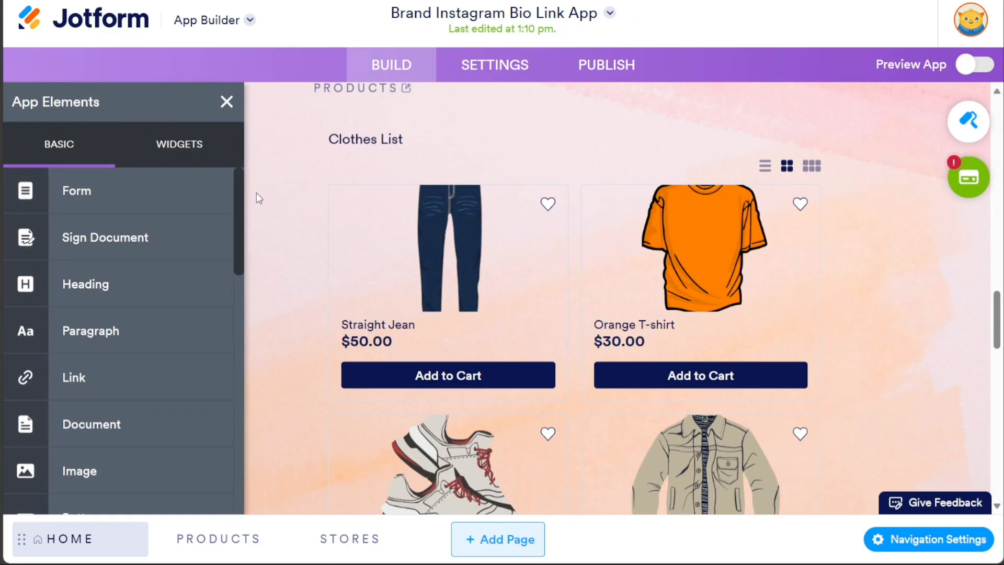
drag(238, 205, 237, 202)
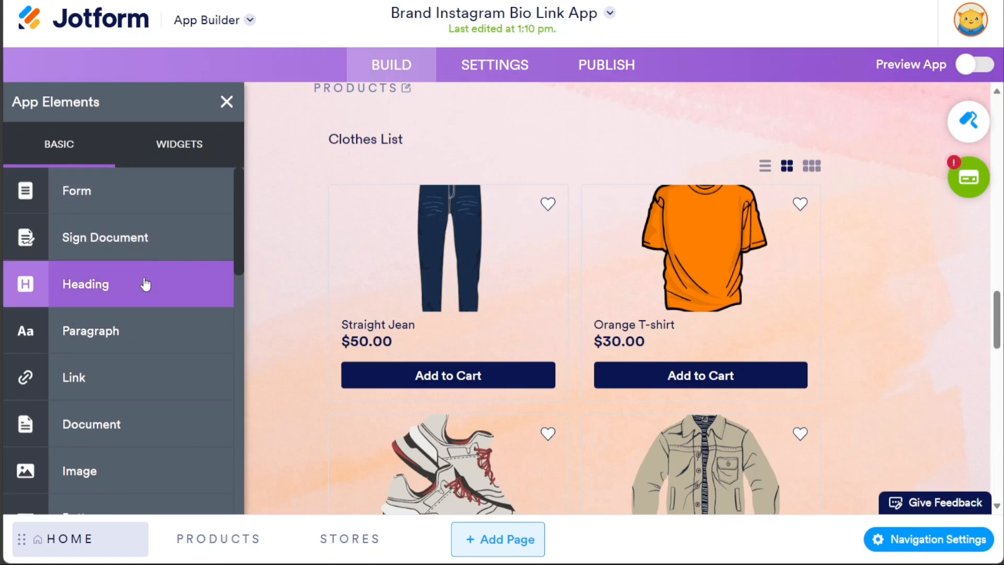
drag(237, 257, 236, 502)
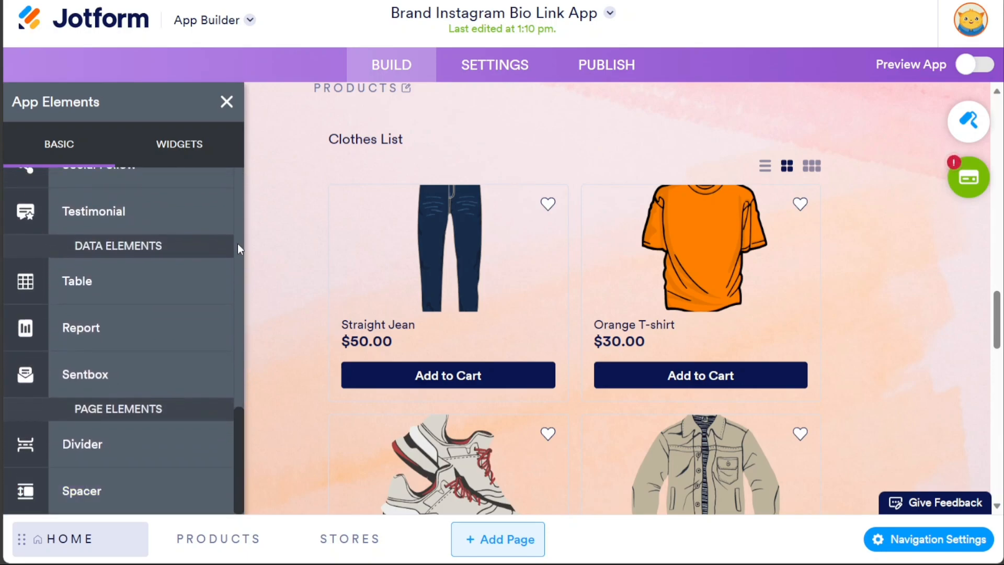
click(195, 163)
mouse_move(237, 237)
mouse_down()
mouse_move(238, 281)
mouse_move(243, 233)
mouse_up()
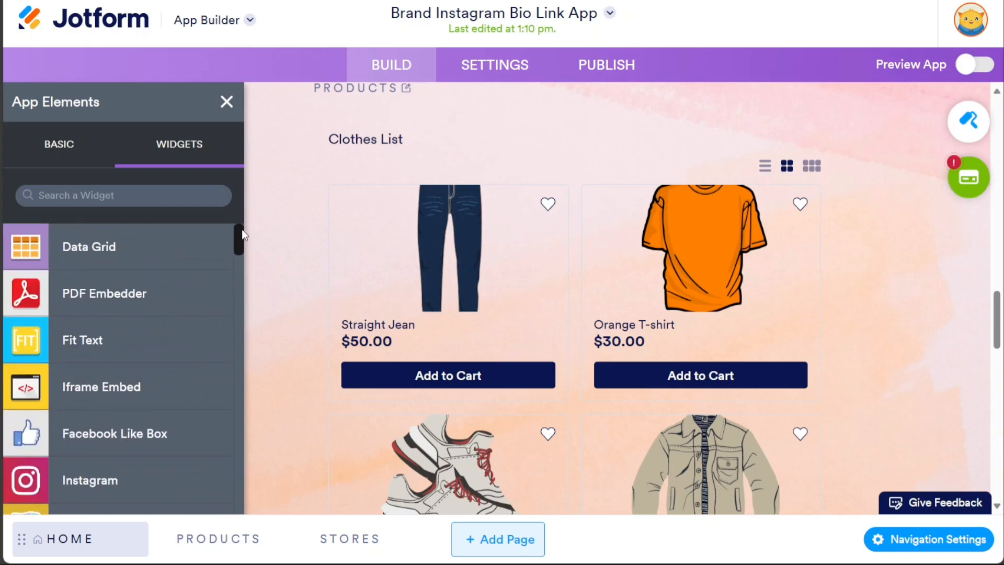
click(227, 101)
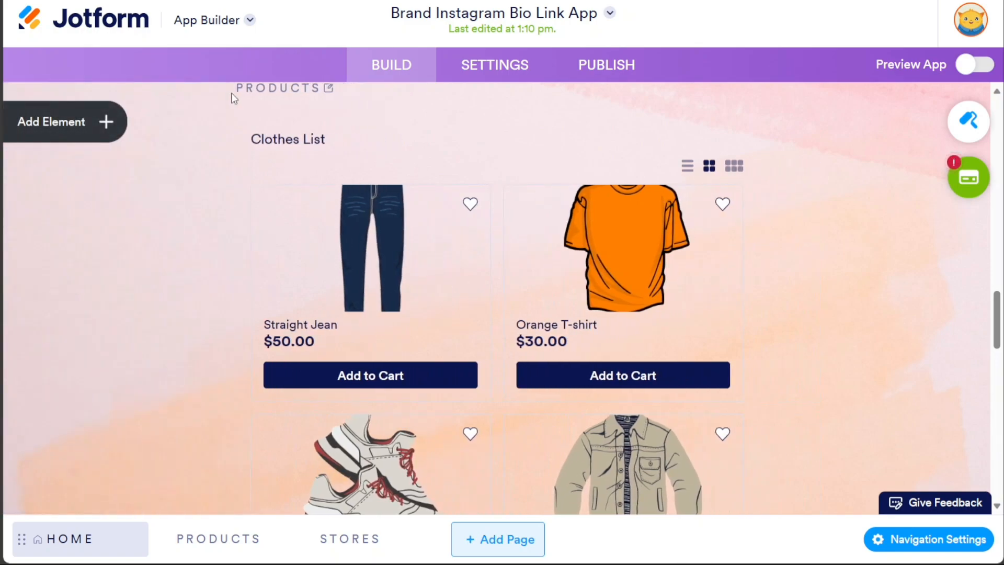
click(87, 126)
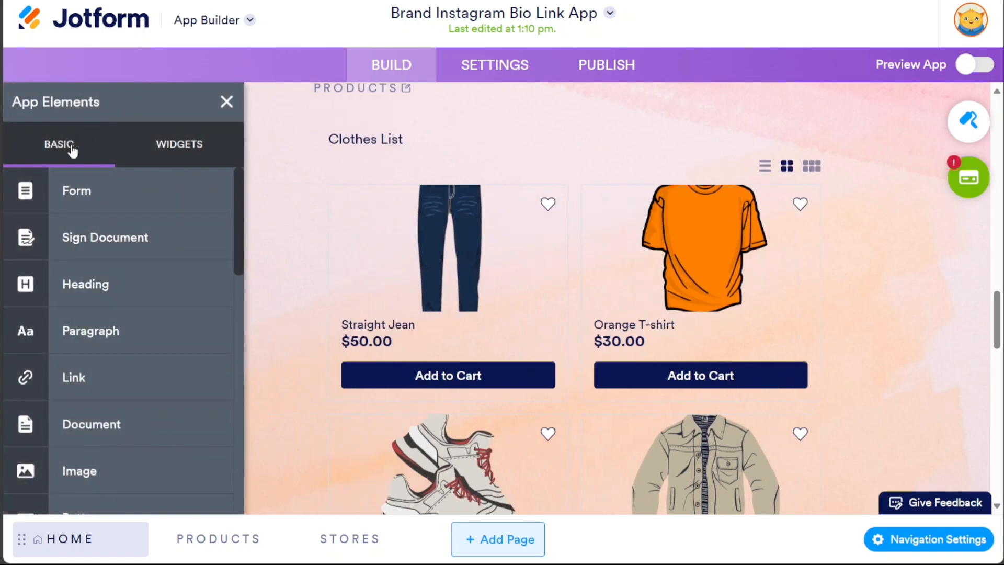
- Add a Form element with the Store Appointment Form below the social links
click(146, 201)
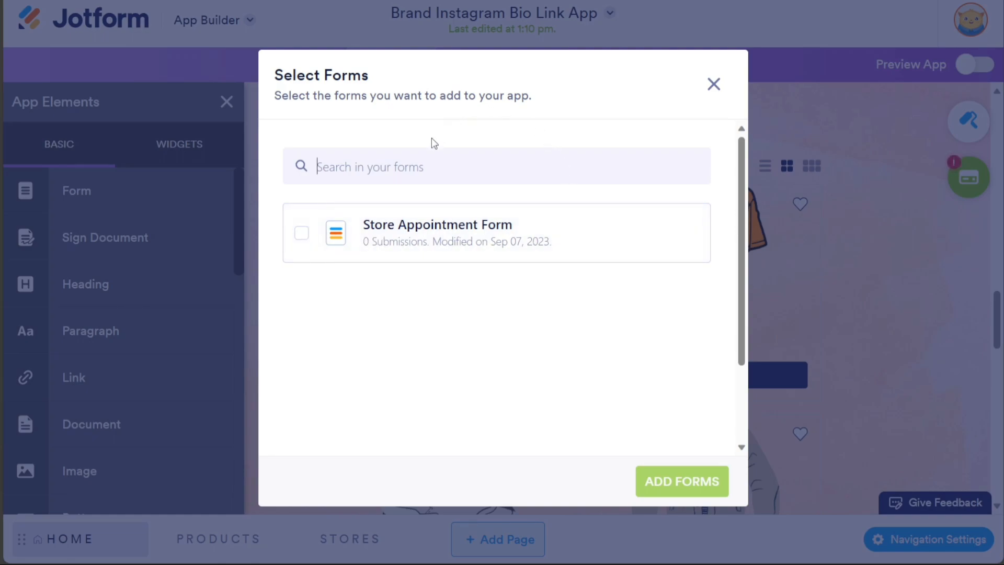
click(300, 235)
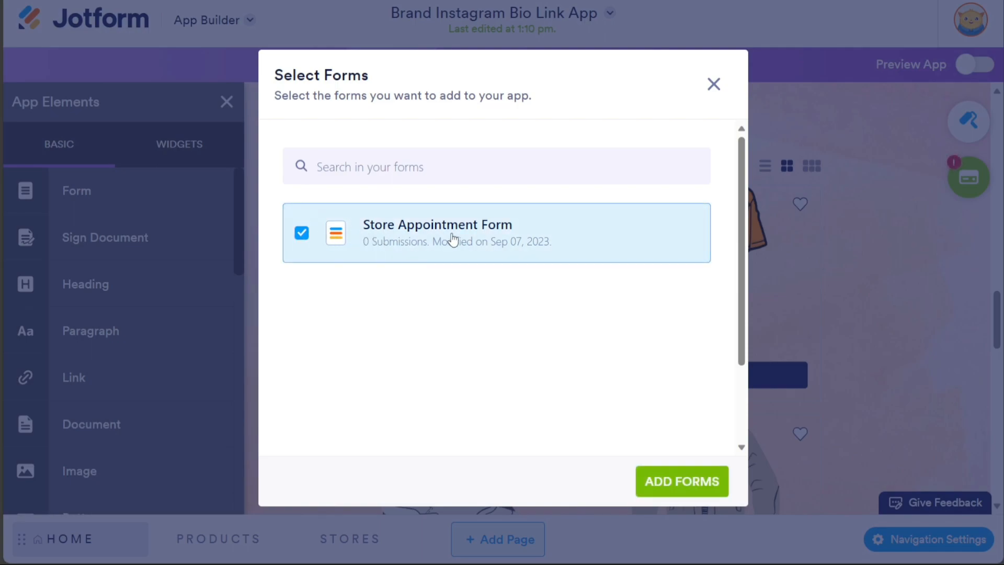
click(681, 487)
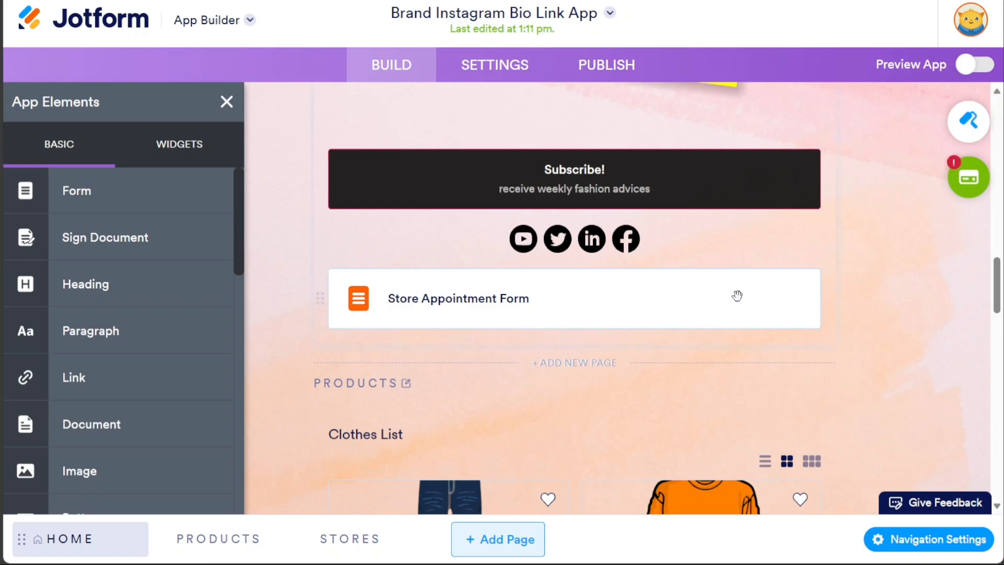
- Move the Store Appointment Form card up to sit just below SHOP NOW
mouse_move(737, 295)
mouse_move(737, 295)
mouse_down()
mouse_move(740, 252)
mouse_move(735, 277)
mouse_up()
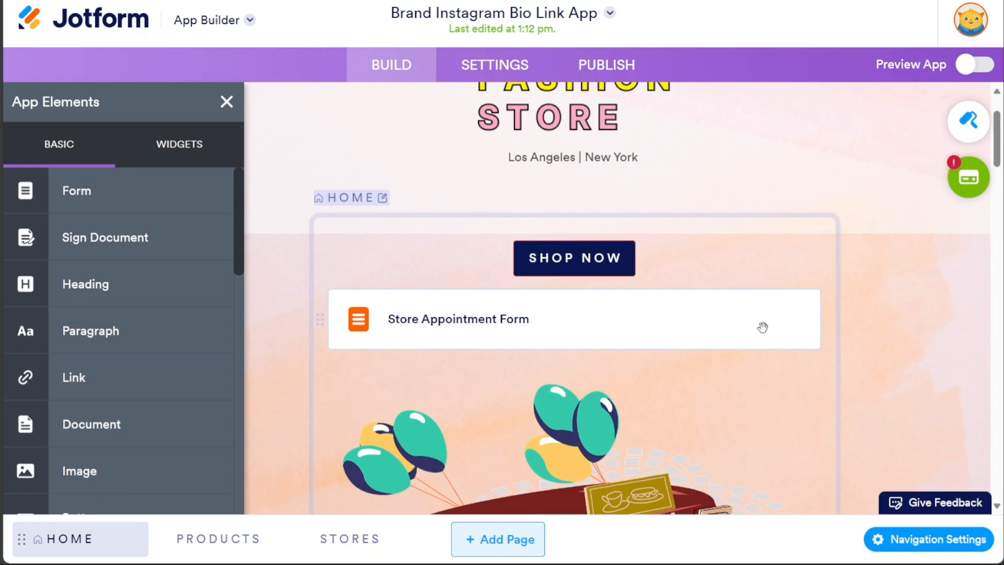
click(227, 103)
click(461, 318)
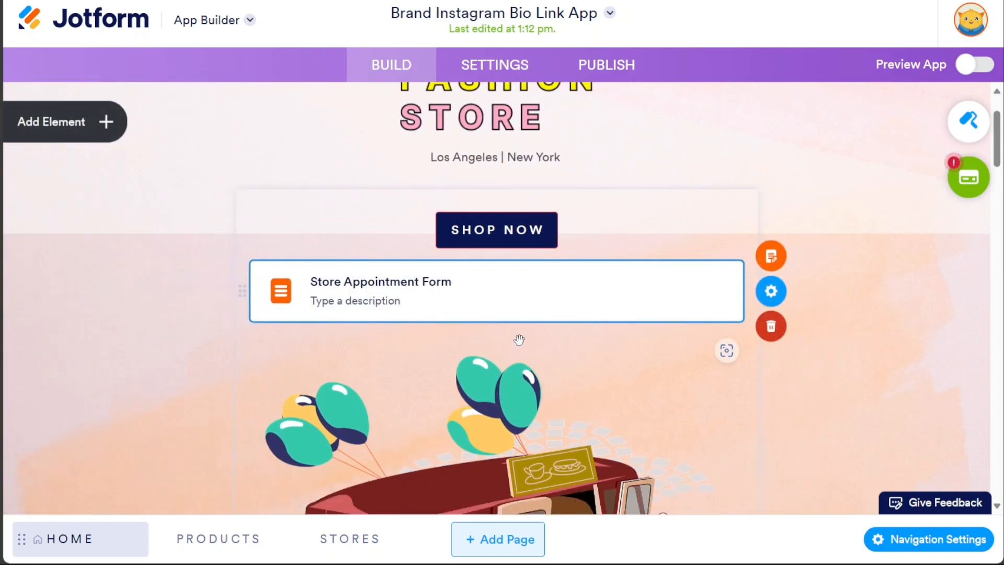
click(597, 300)
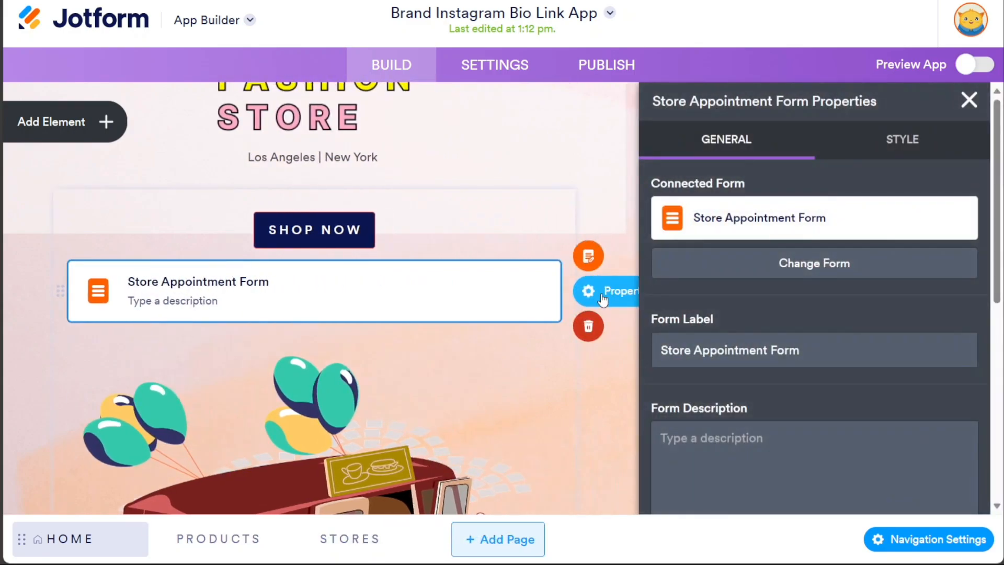
click(600, 301)
- Change the form's label to 'Connect With Me', leaving the description empty
click(636, 300)
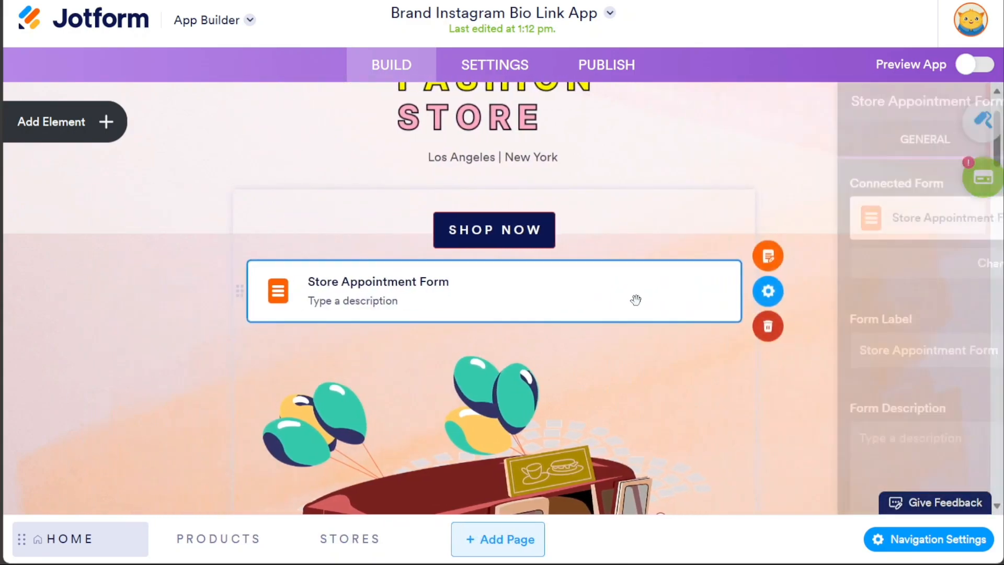
drag(828, 344, 623, 352)
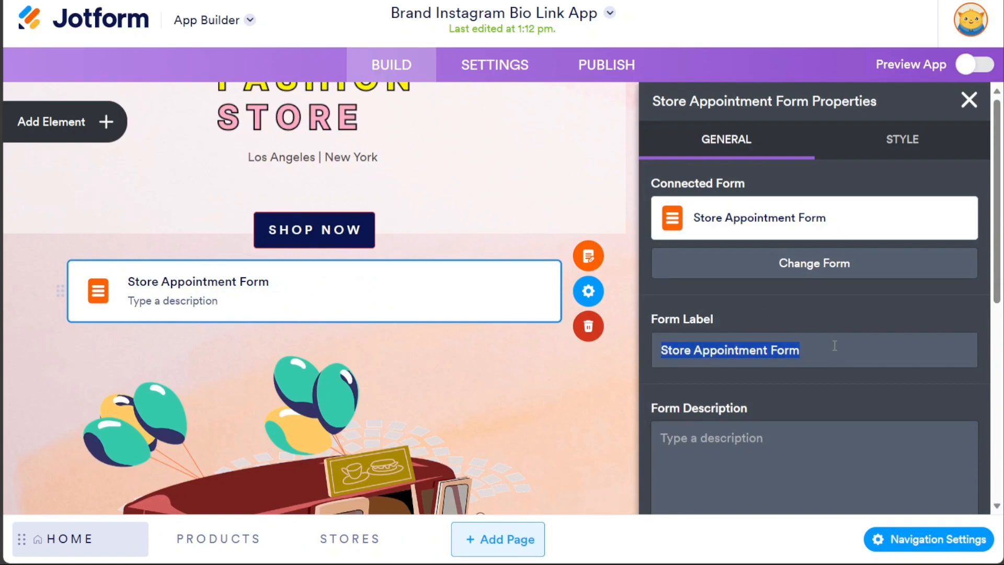
text(Connect With Me)
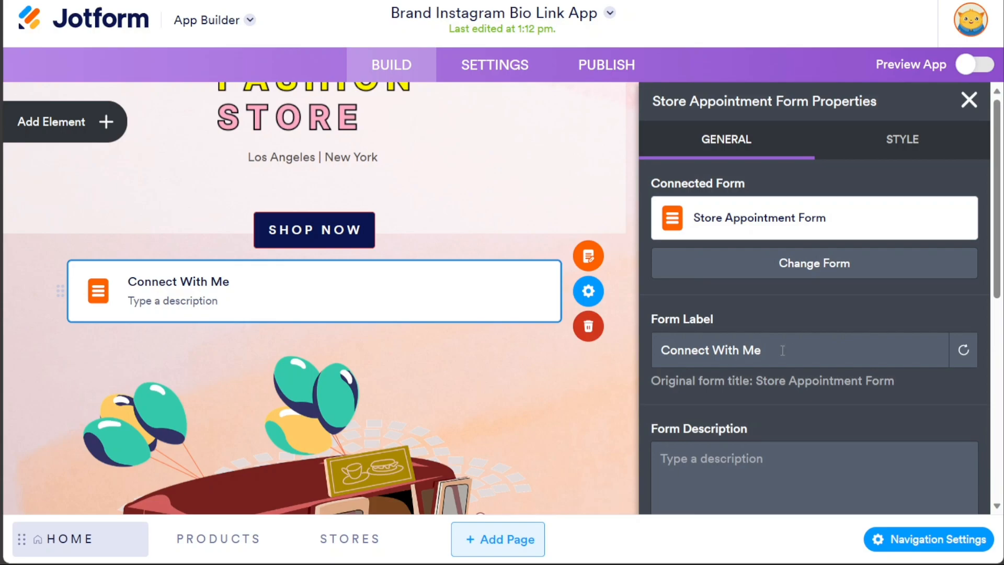
drag(660, 349, 774, 346)
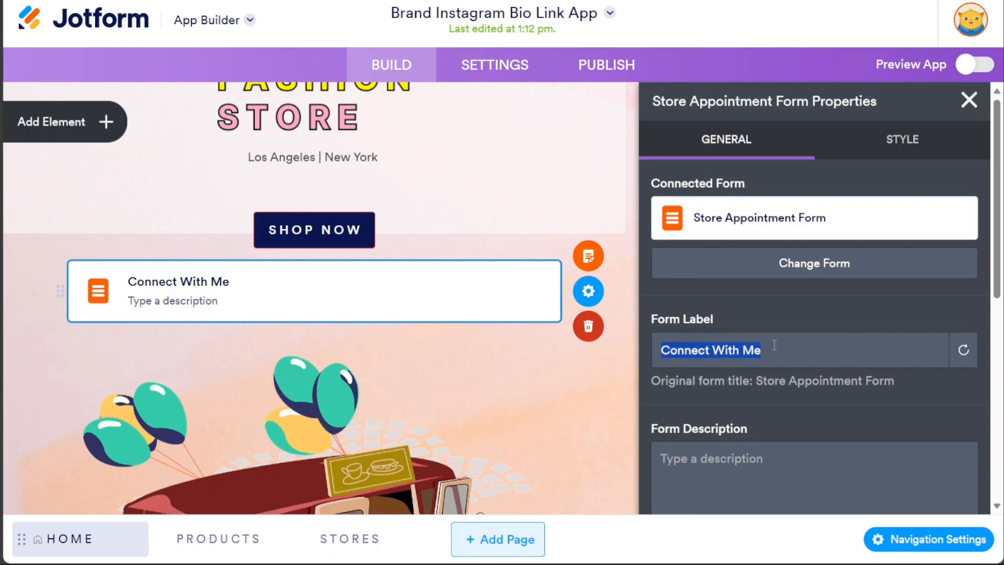
click(830, 415)
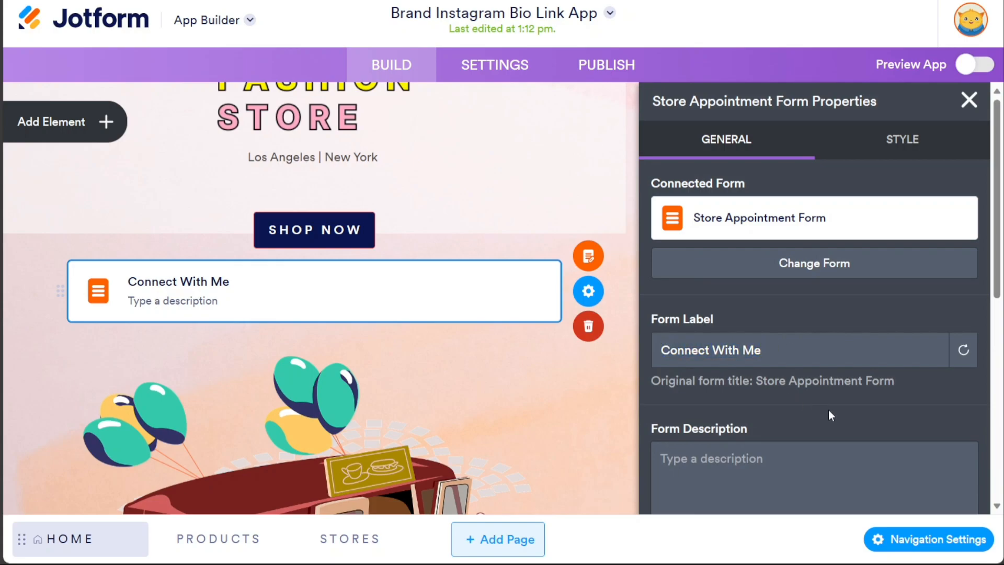
click(775, 473)
text(bio)
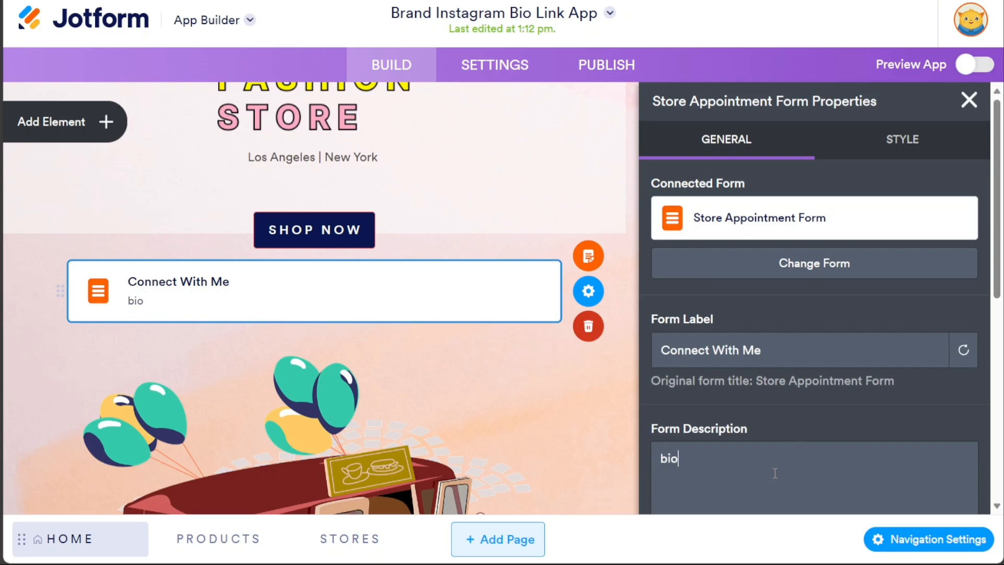
key(BackSpace)
key(BackSpace)
key(BackSpace)
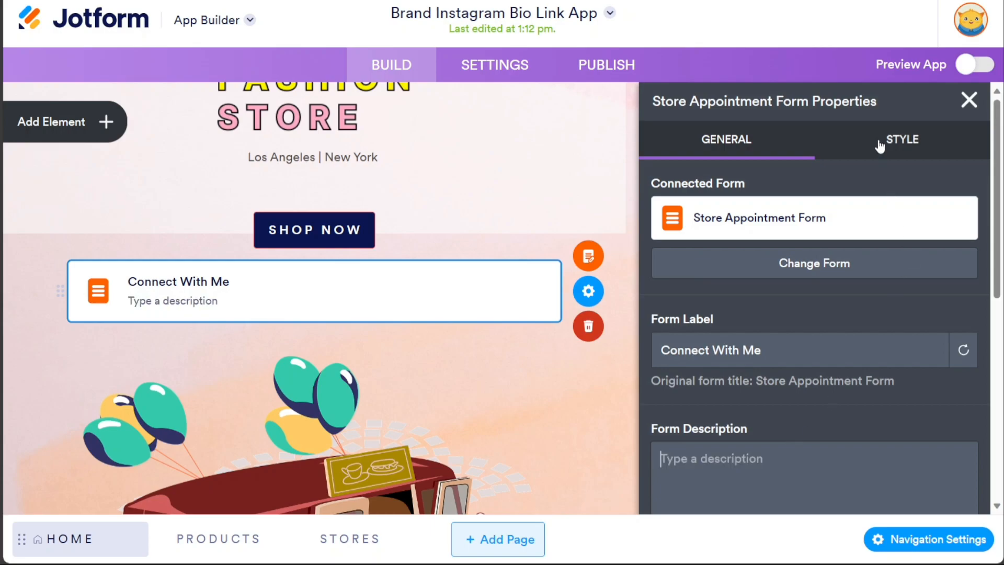
- Review the form element's Style settings, then close the properties panel
click(881, 146)
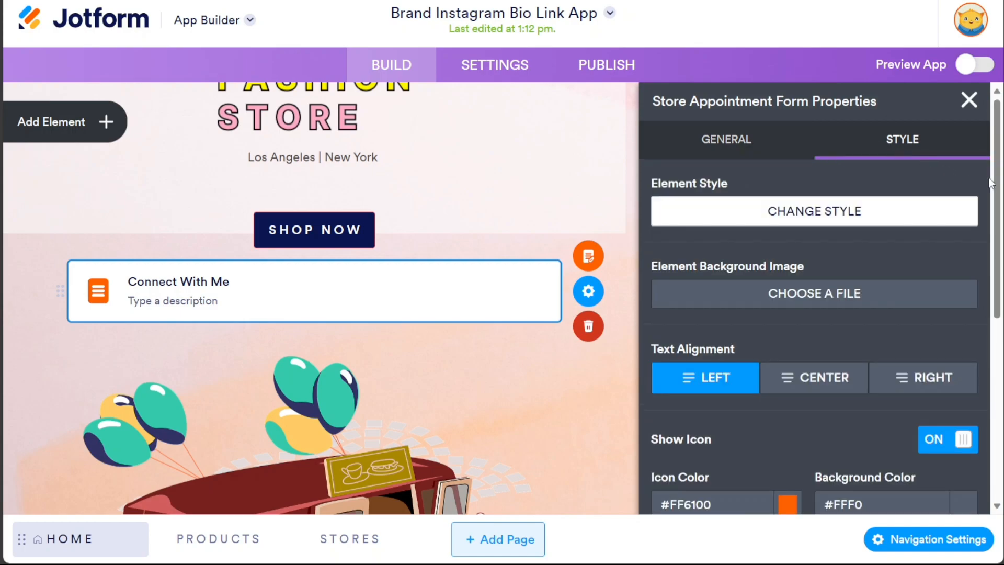
scroll(1000, 184, down, 5)
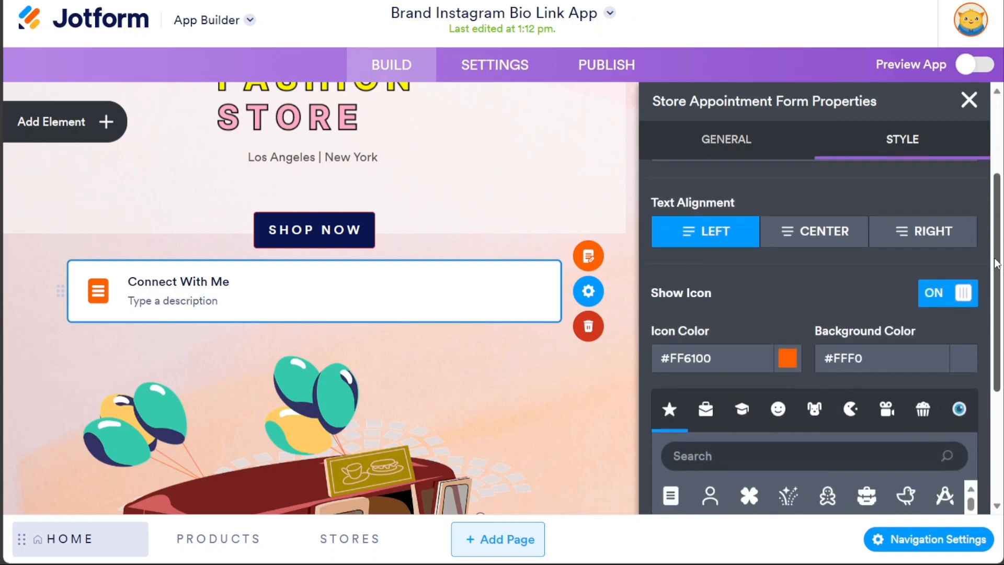
scroll(816, 314, up, 5)
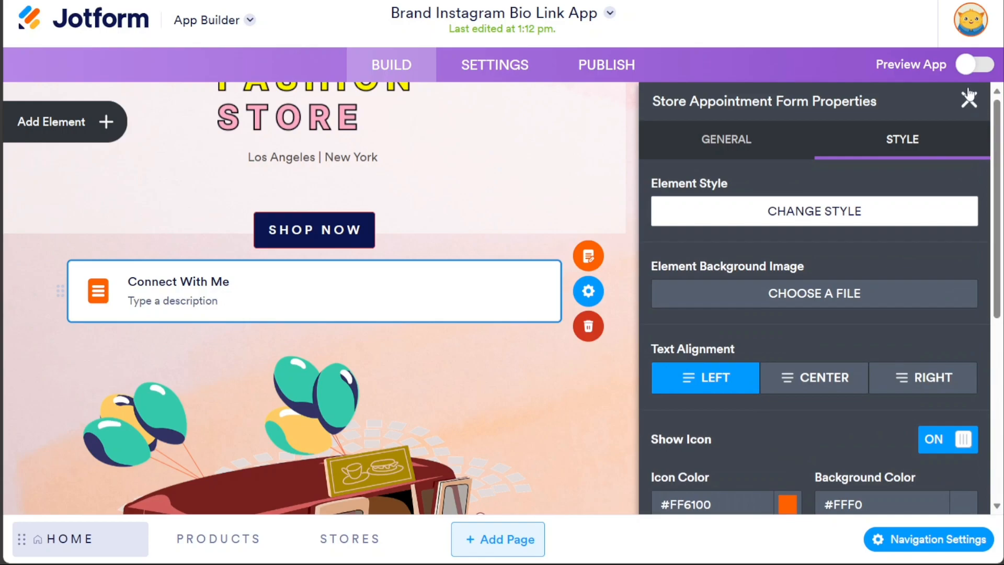
click(969, 99)
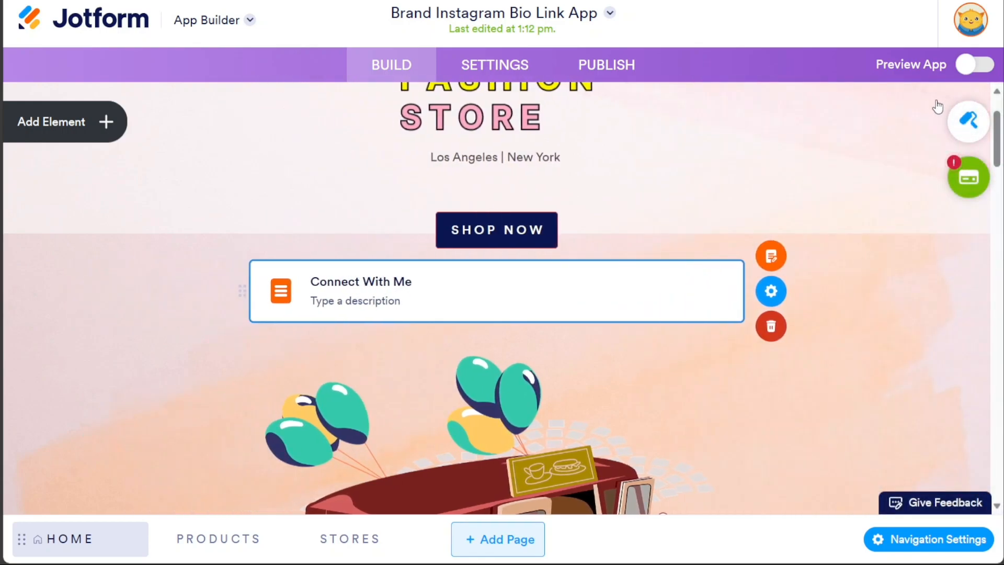
- Delete the Connect With Me form, then look over the Navigation Menu Properties and close them
click(780, 338)
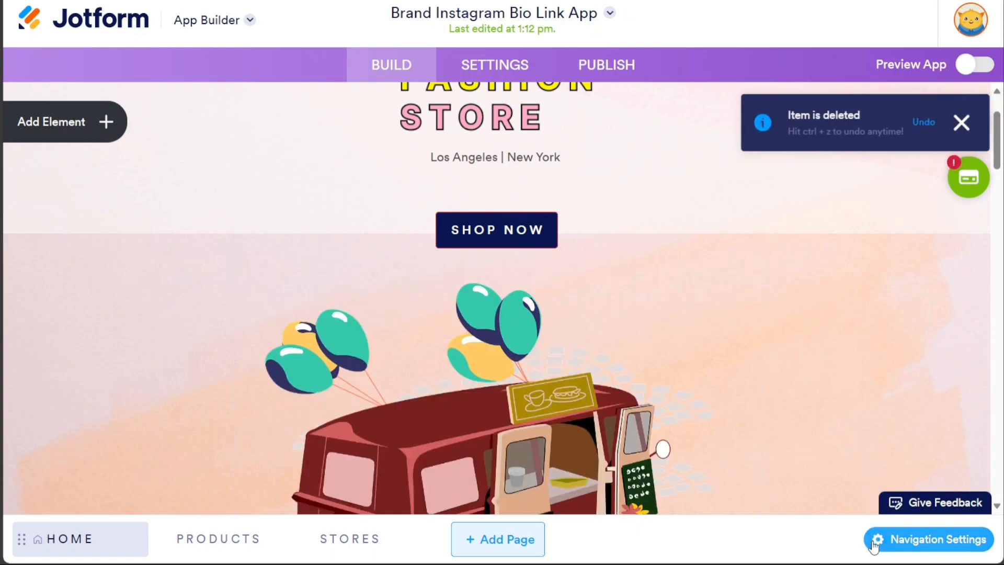
click(927, 549)
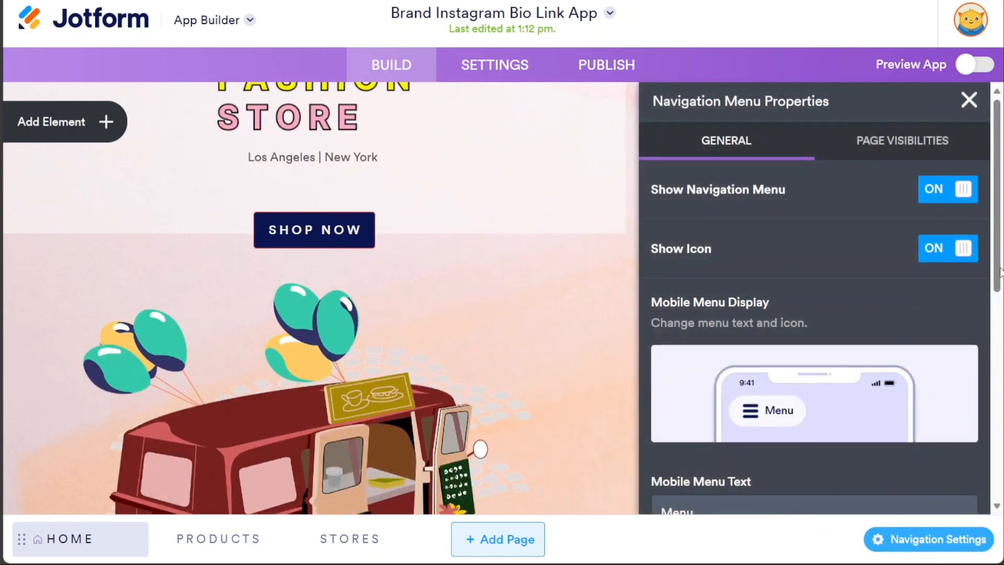
mouse_move(999, 272)
mouse_down()
mouse_move(997, 306)
mouse_move(992, 266)
mouse_up()
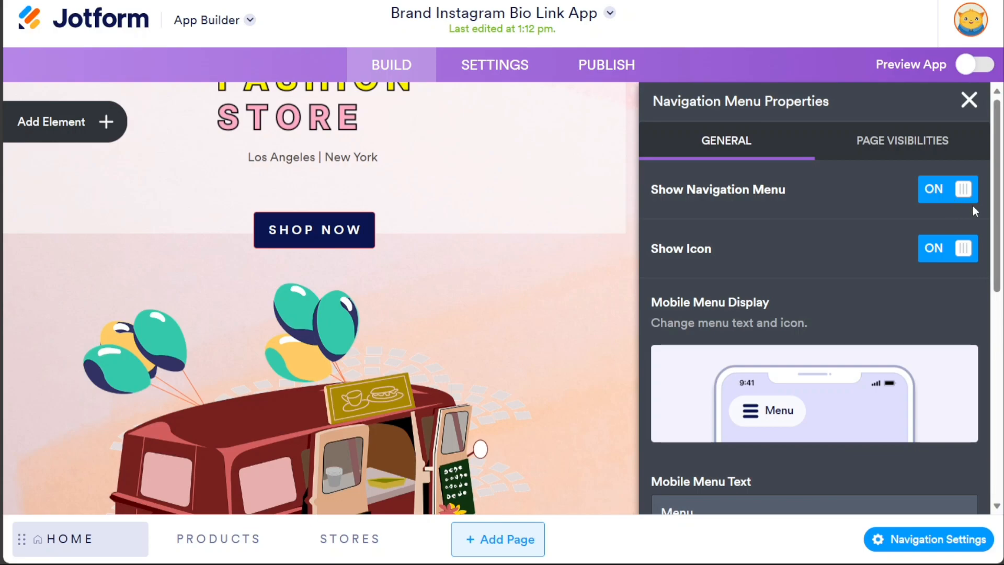
mouse_move(1000, 265)
mouse_down()
mouse_move(999, 443)
mouse_move(998, 246)
mouse_up()
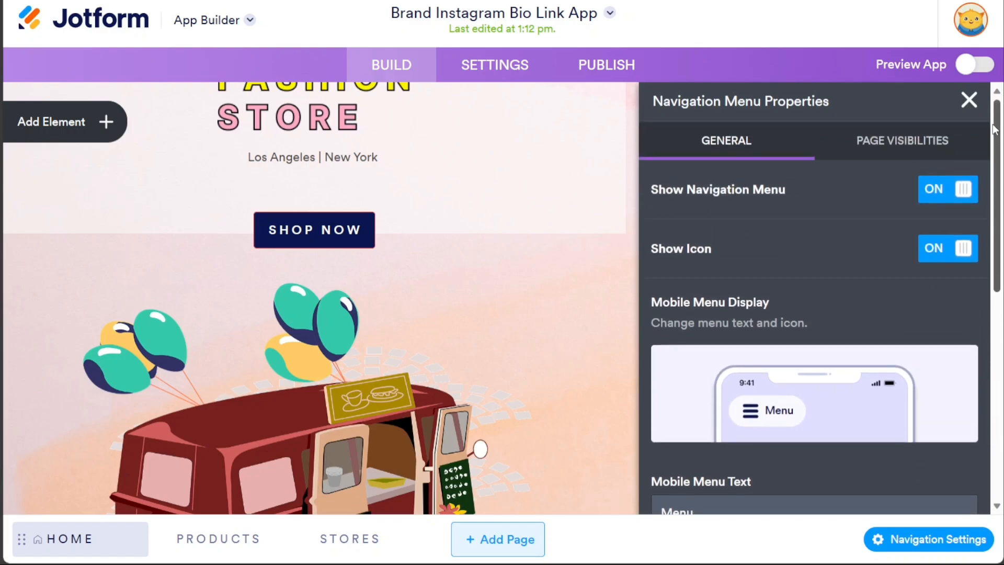
click(982, 106)
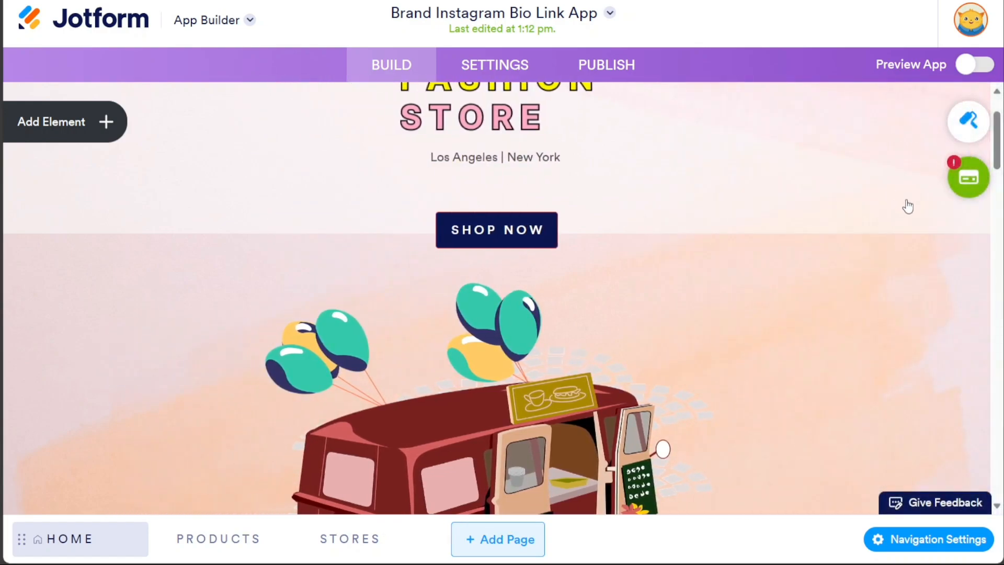
- Delete the unconfigured Stripe integration from Store Properties without adding another payment gateway
click(947, 191)
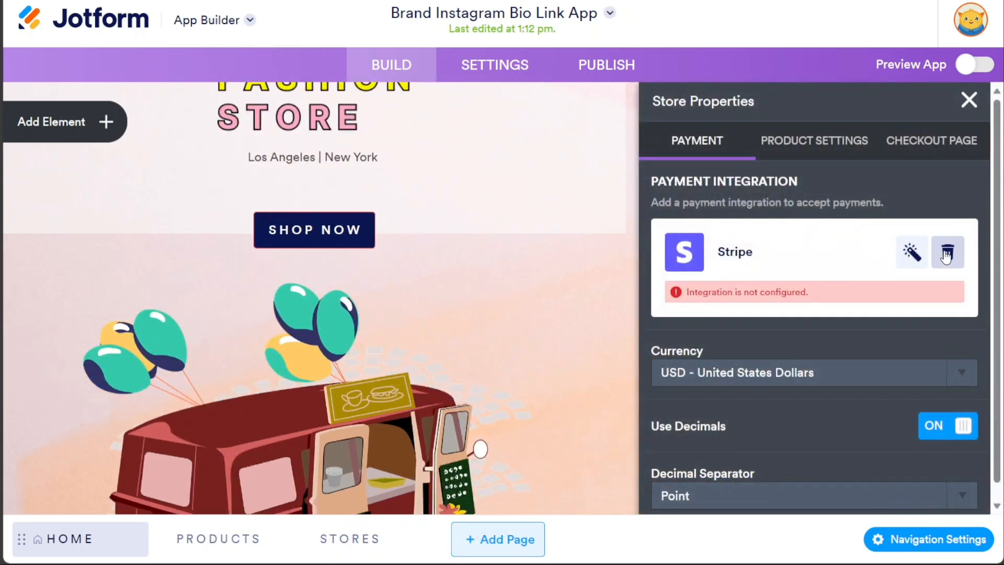
click(947, 254)
click(847, 249)
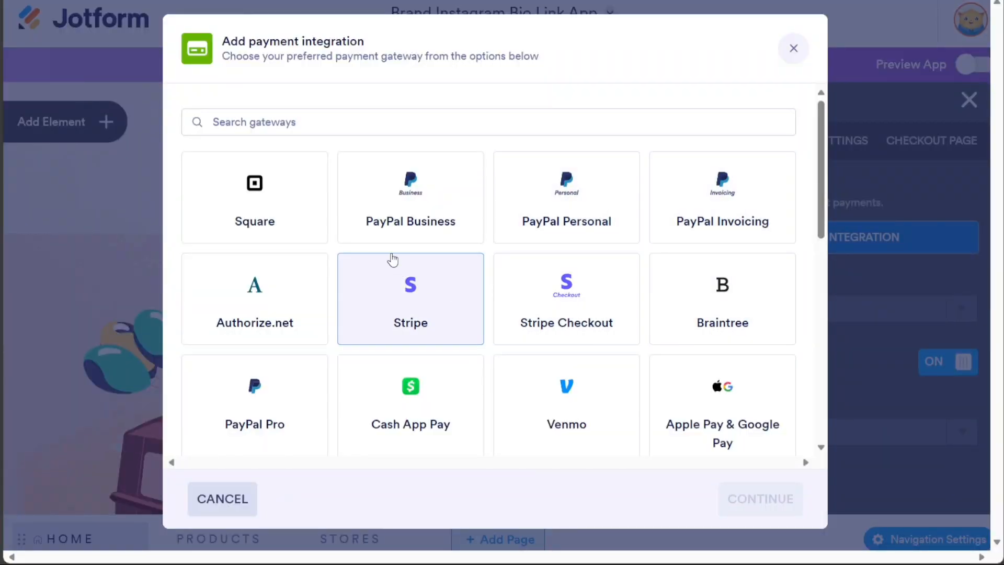
click(794, 49)
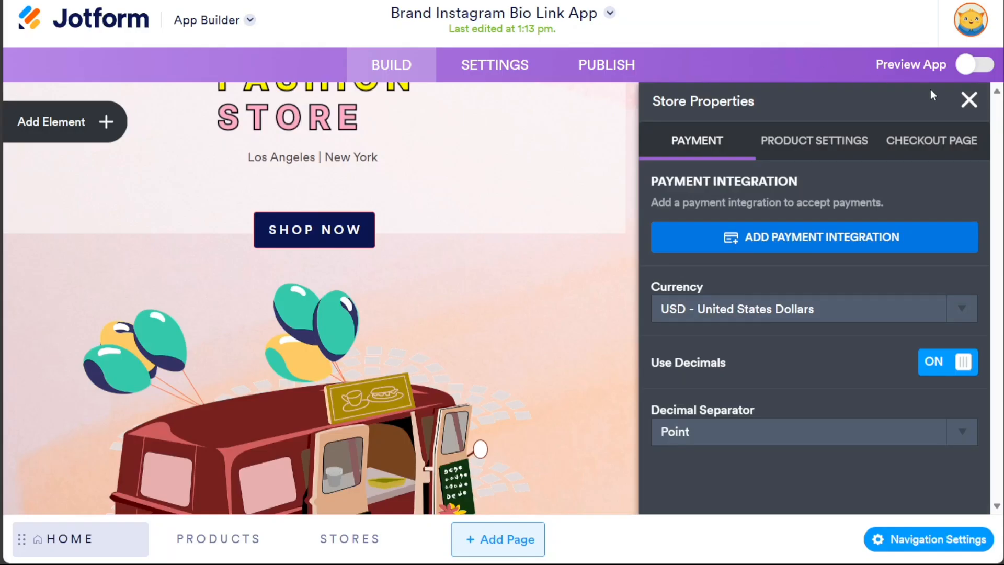
click(968, 101)
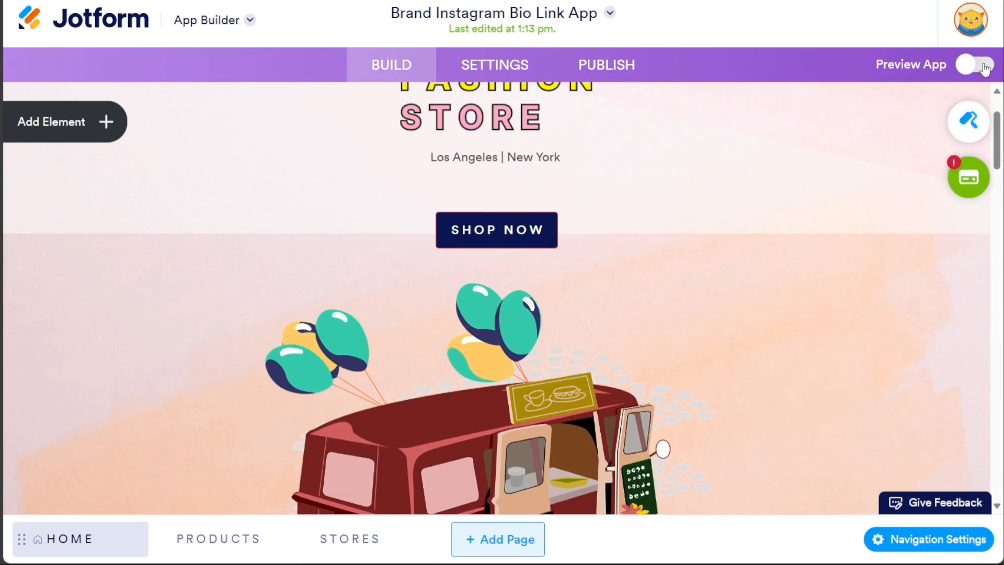
click(910, 79)
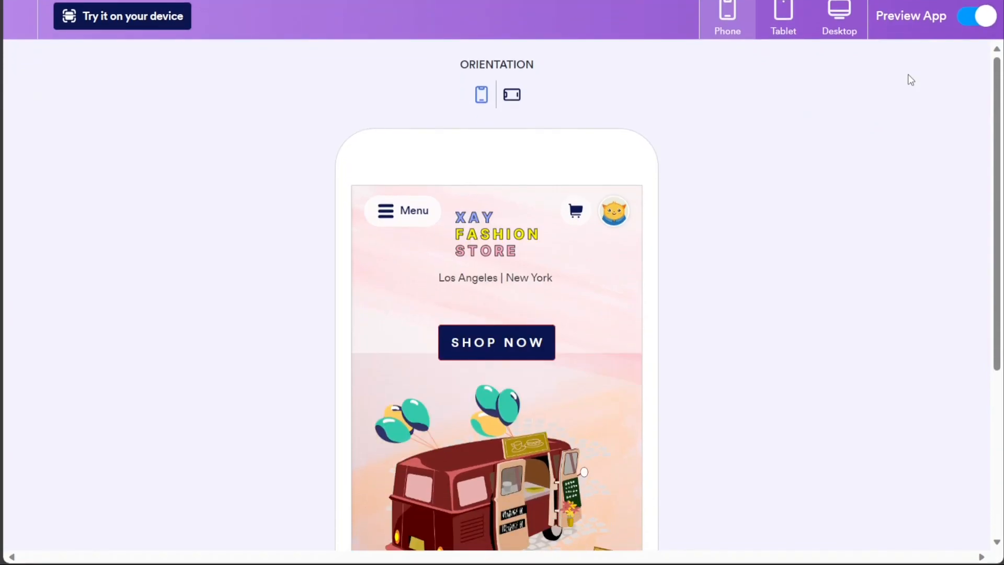
click(784, 21)
click(826, 20)
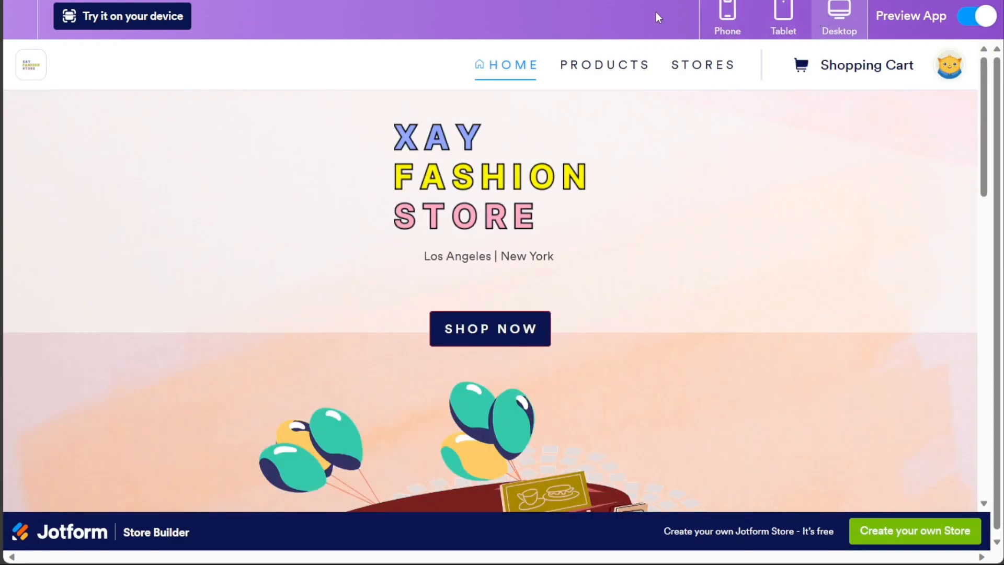
click(725, 21)
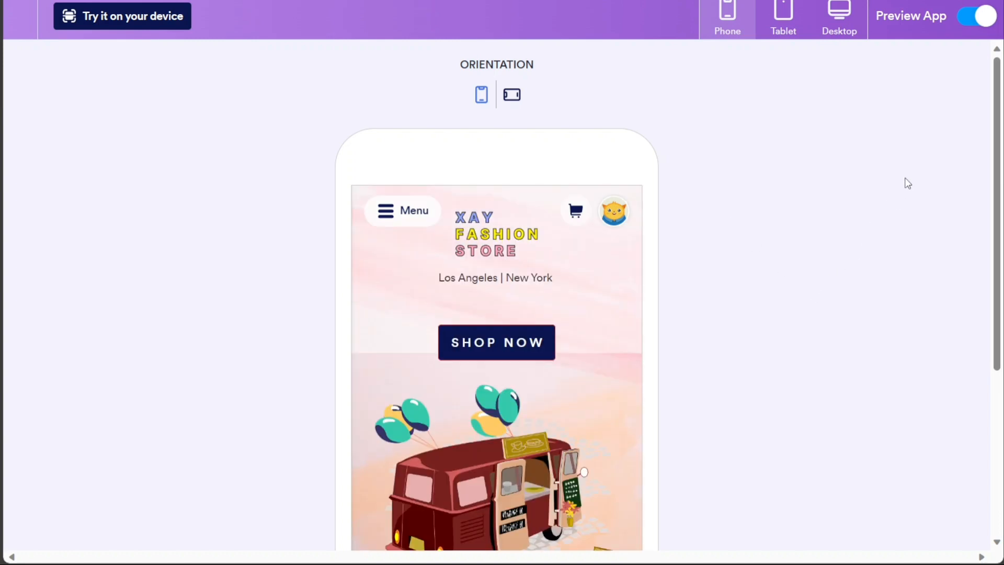
click(976, 23)
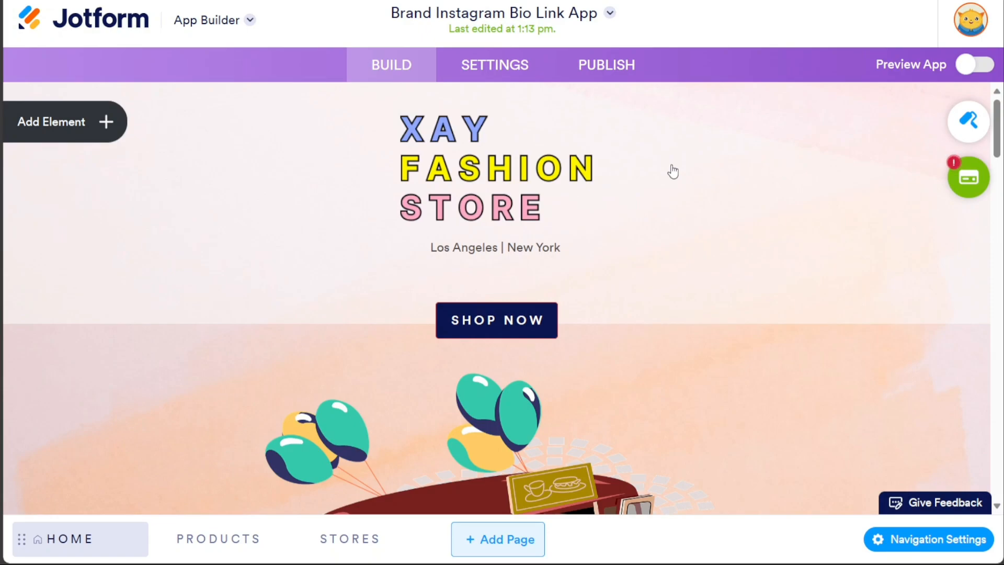
- Keep App Status Enabled, review App Name & Icon and Splash Screen, then go to Publish
click(505, 70)
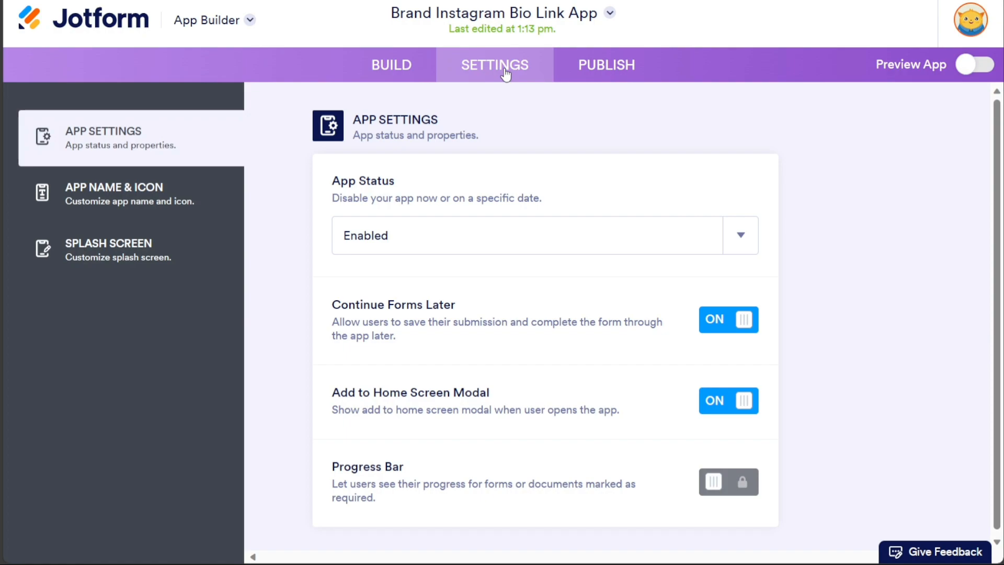
click(492, 235)
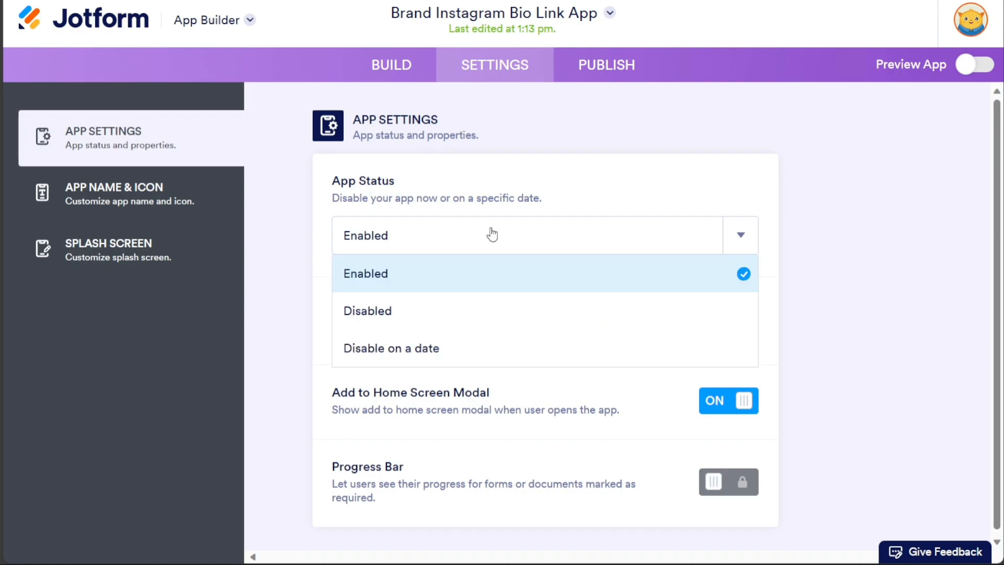
click(291, 298)
click(160, 207)
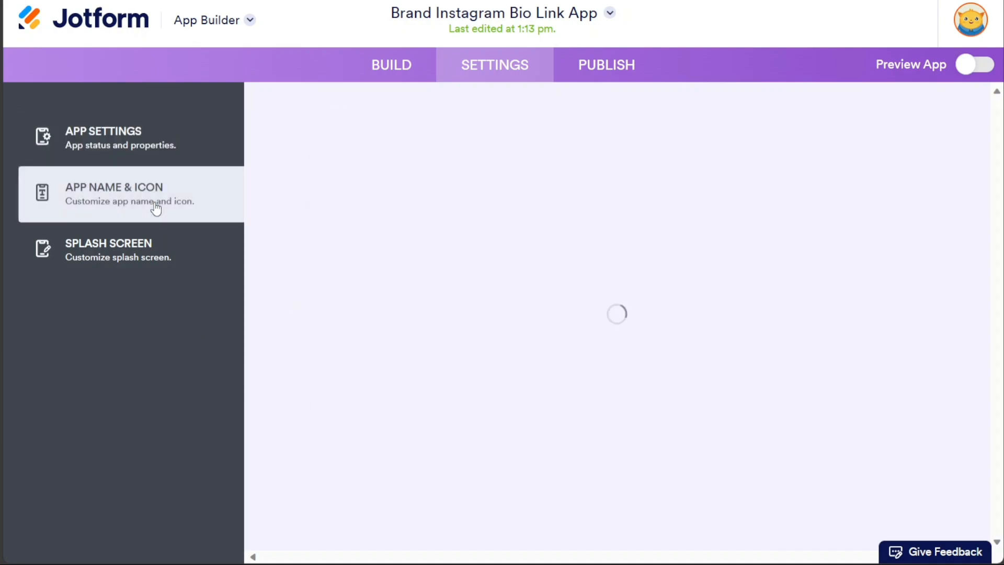
click(158, 250)
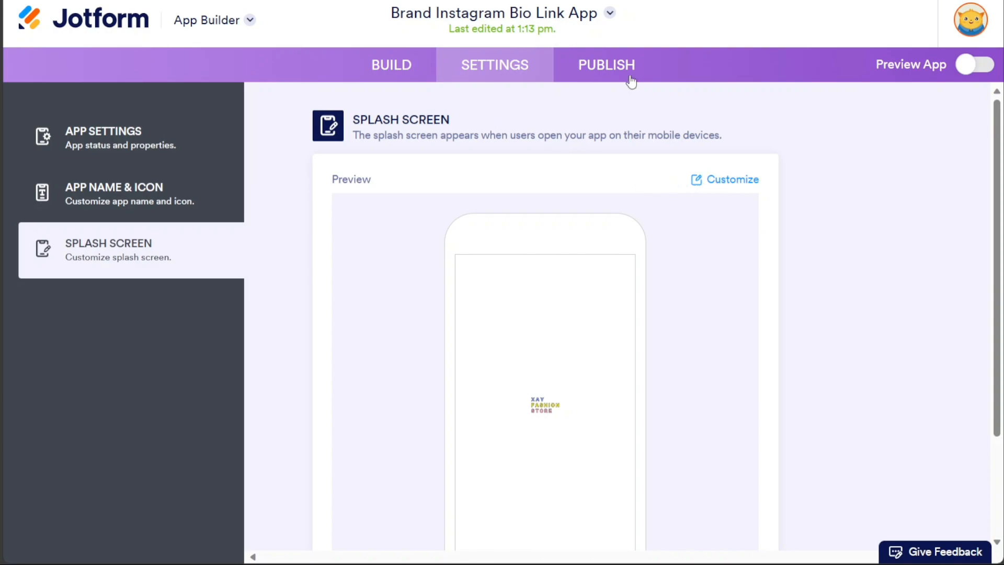
click(607, 66)
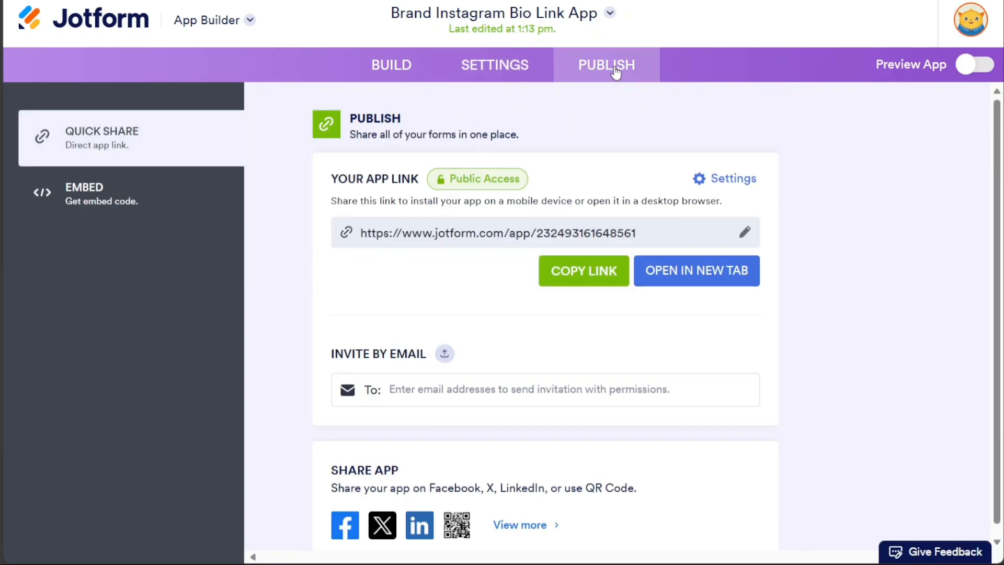
- Check the Embed option, then copy the app's share link from Quick Share
click(183, 200)
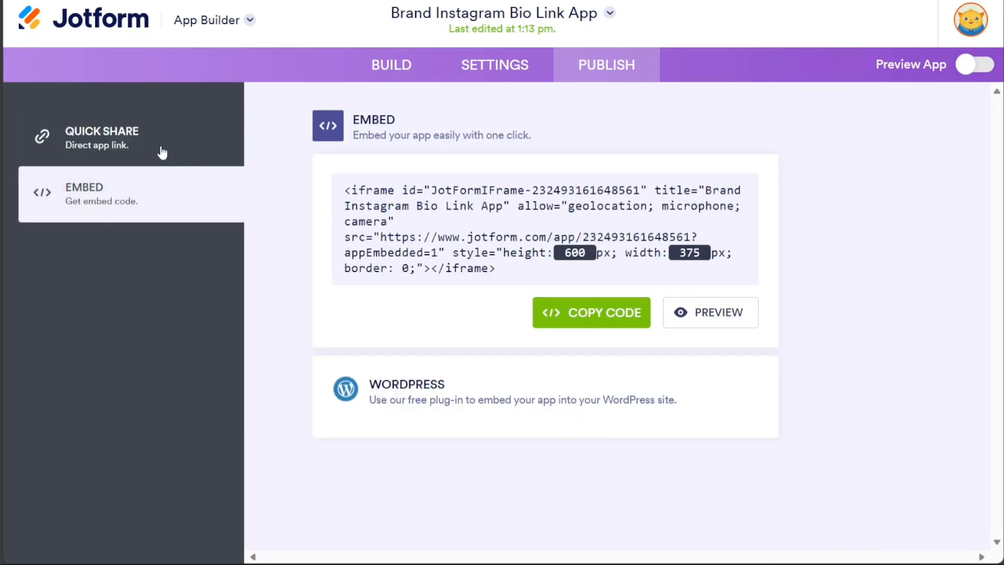
click(92, 142)
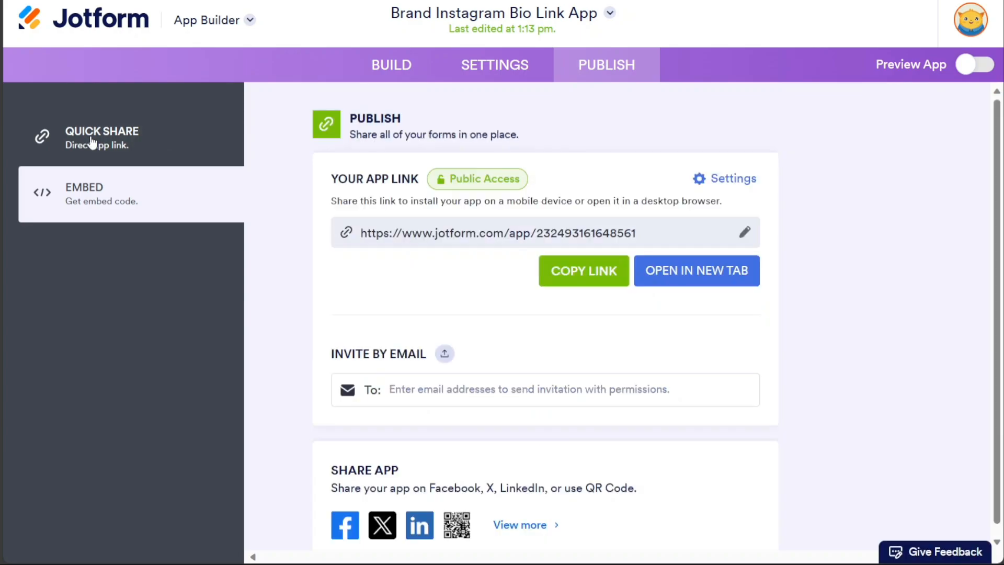
click(484, 239)
click(578, 271)
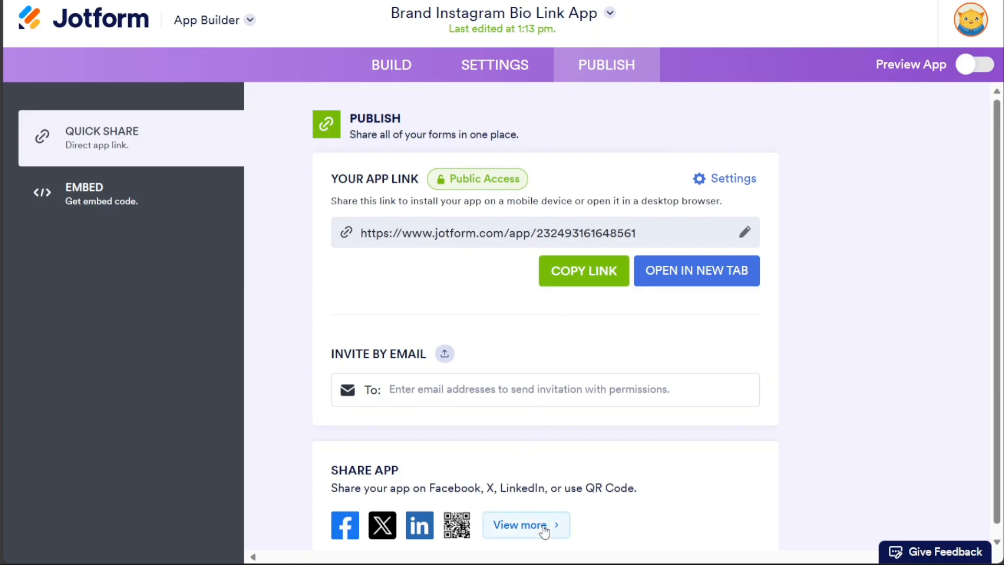
- Look at the Download QR Code sharing option, then return to the main publish page
click(522, 524)
click(503, 393)
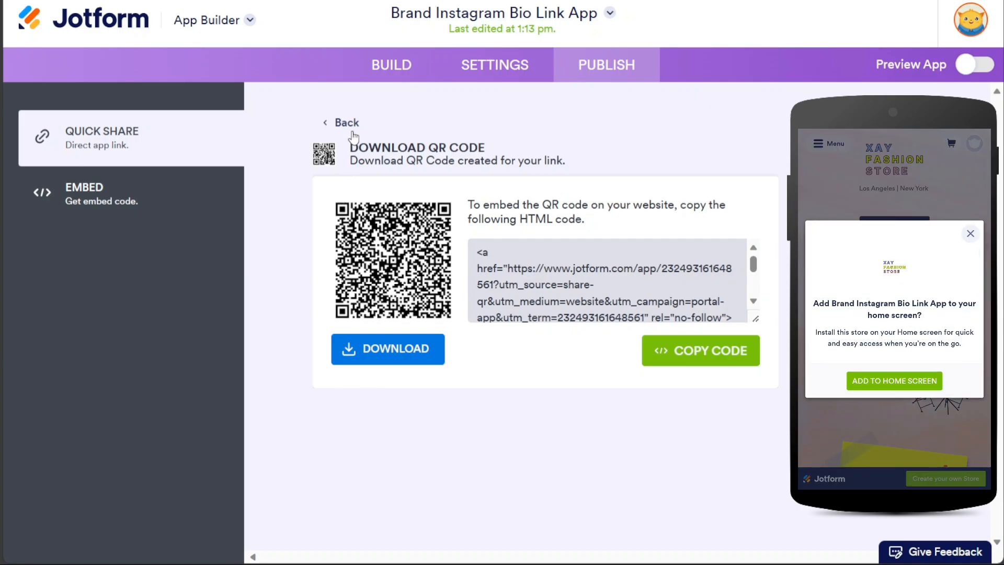
click(327, 126)
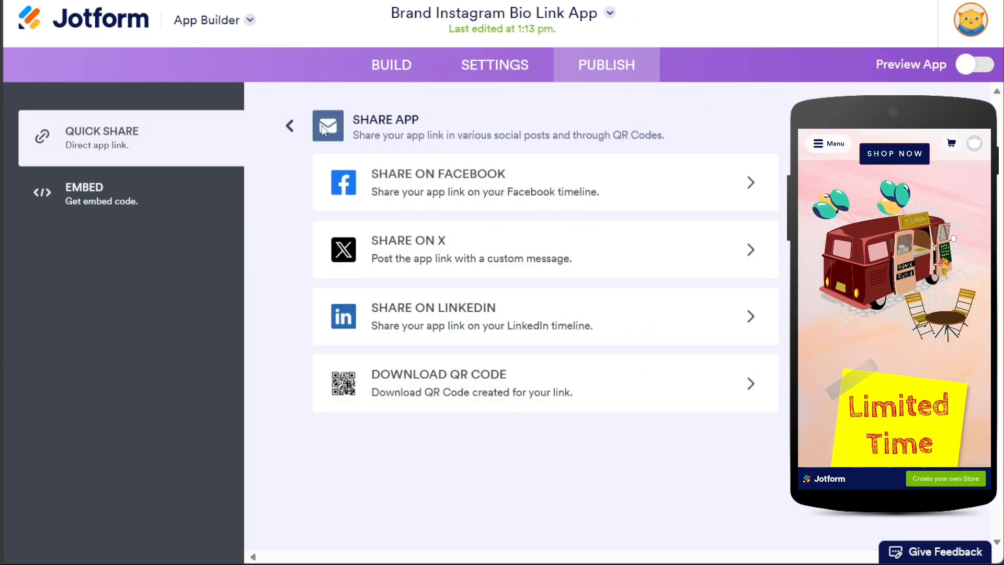
click(291, 128)
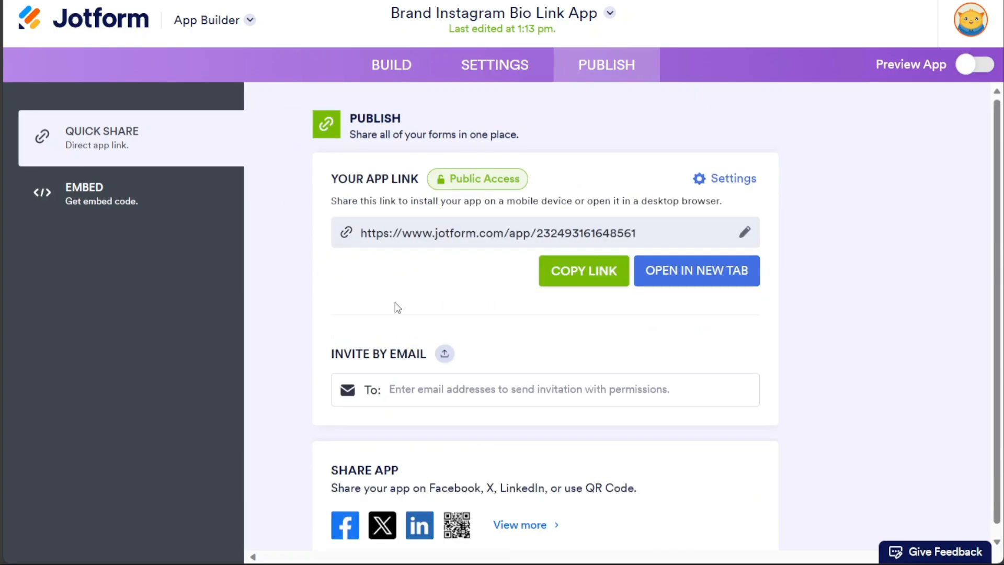
- Open the live store in a new tab, then copy the 600px by 375px iframe embed code
click(710, 283)
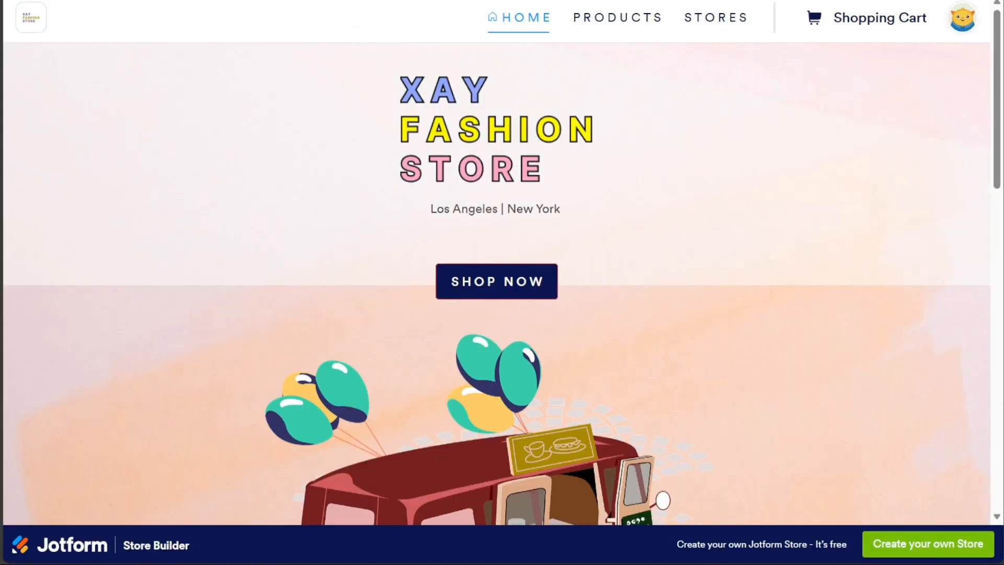
key(ctrl+shift+Tab)
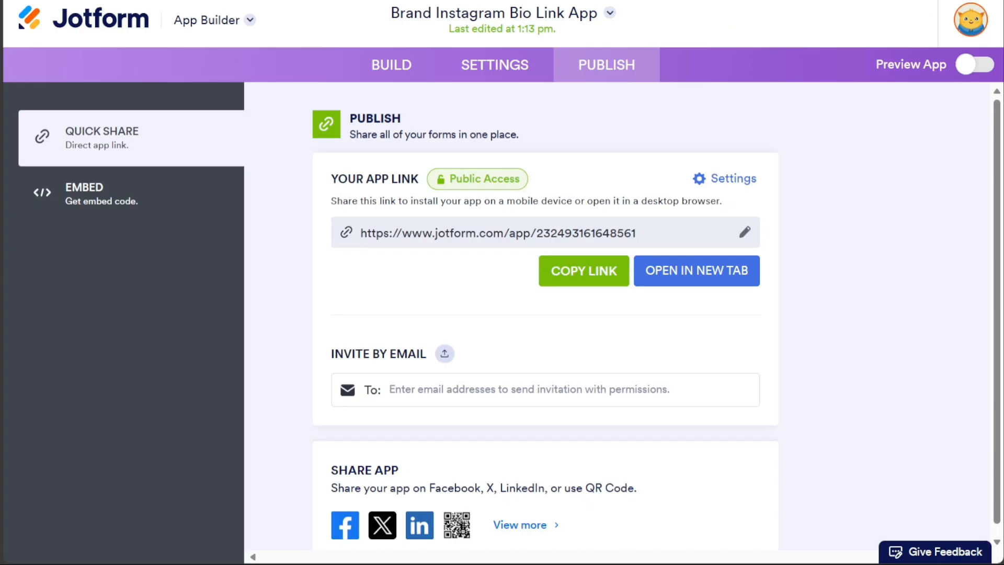
click(165, 202)
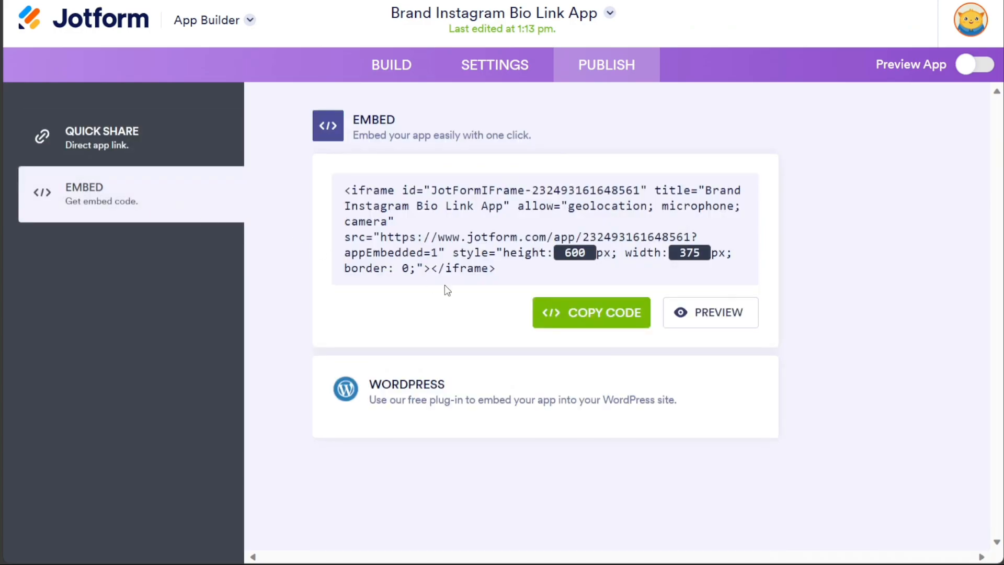
click(587, 316)
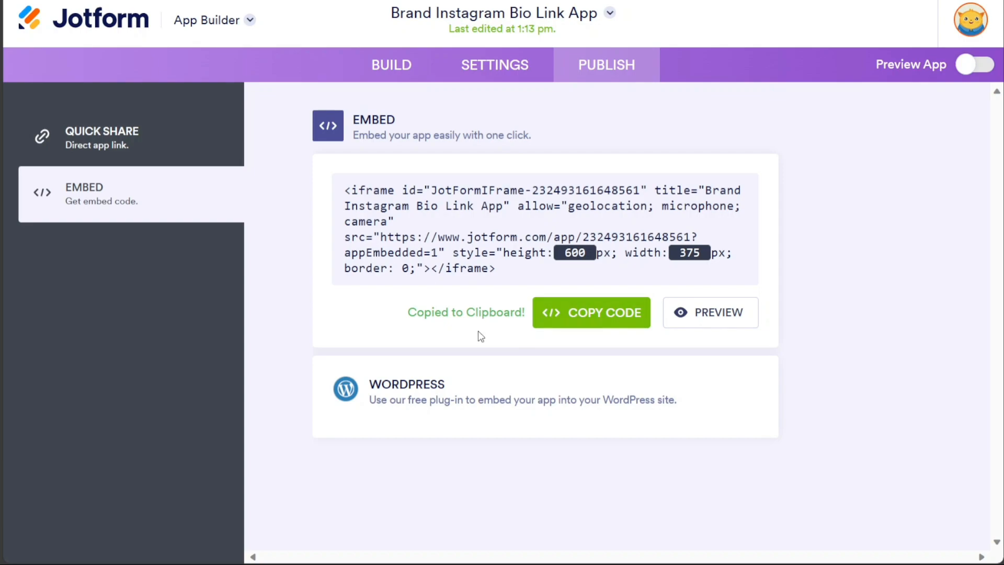